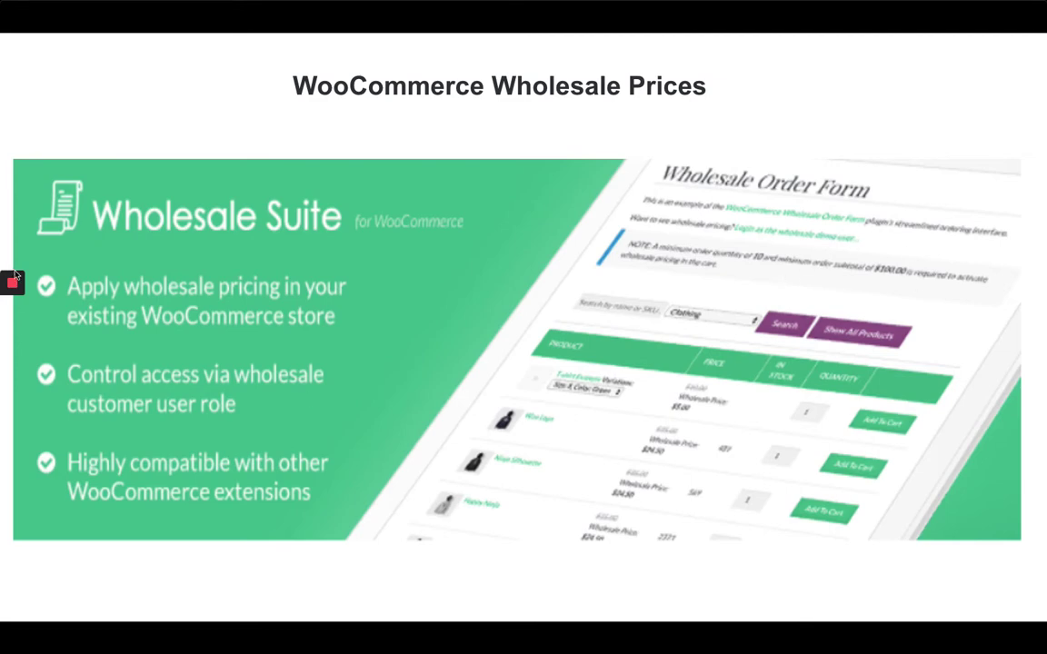
# - Read through the WooCommerce Wholesale Prices plugin listing, then go back to the site's Dashboard tab
pyautogui.moveTo(12, 284)
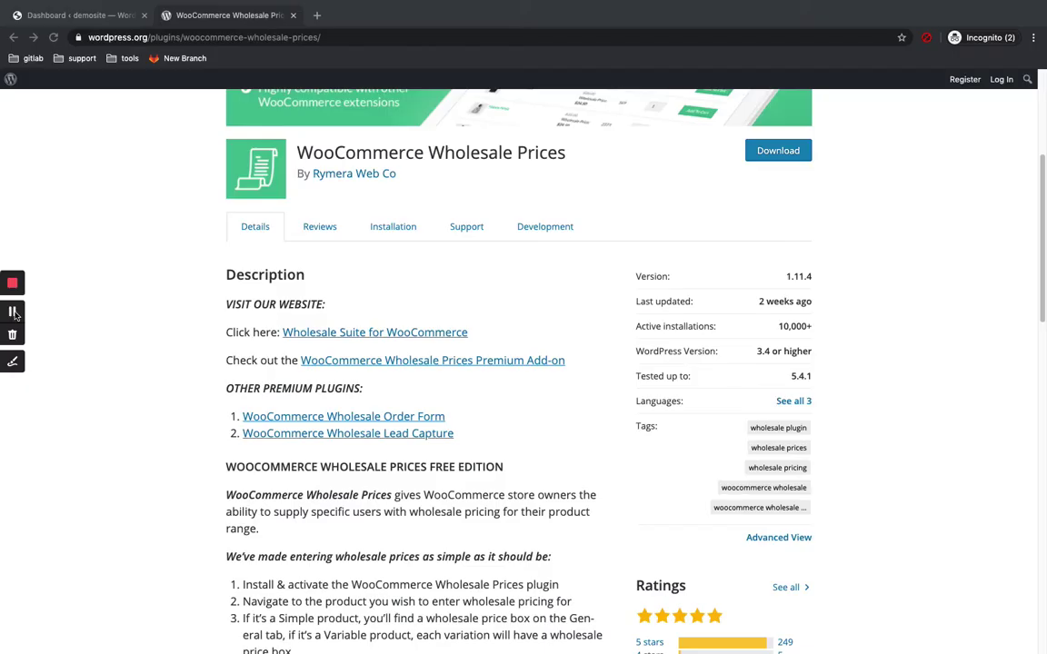
pyautogui.scroll(3, 316, 300)
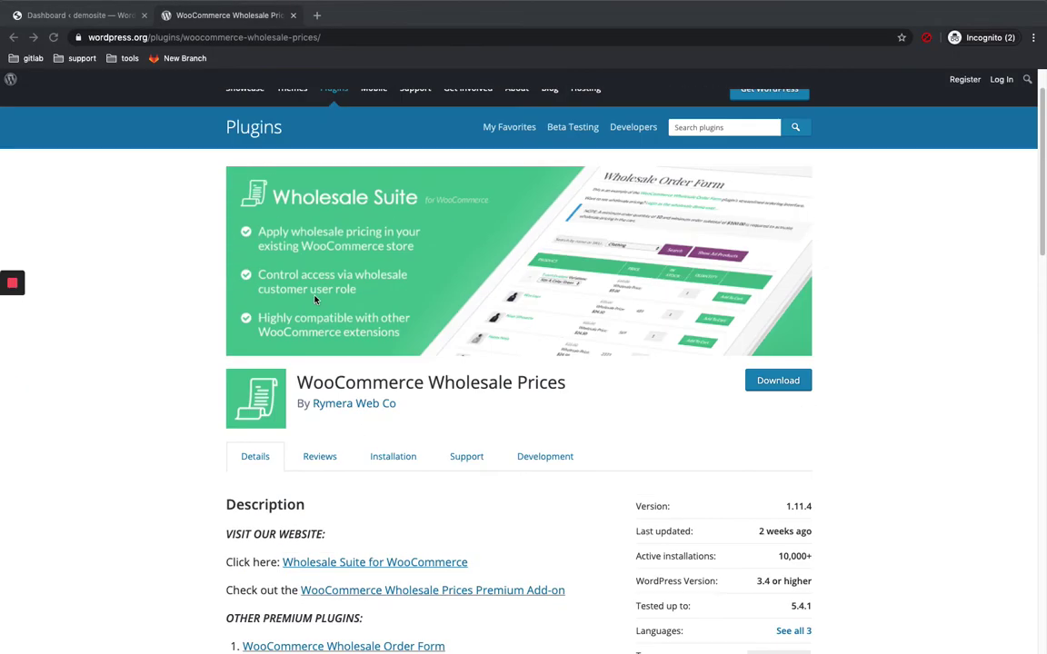
pyautogui.scroll(-1, 315, 299)
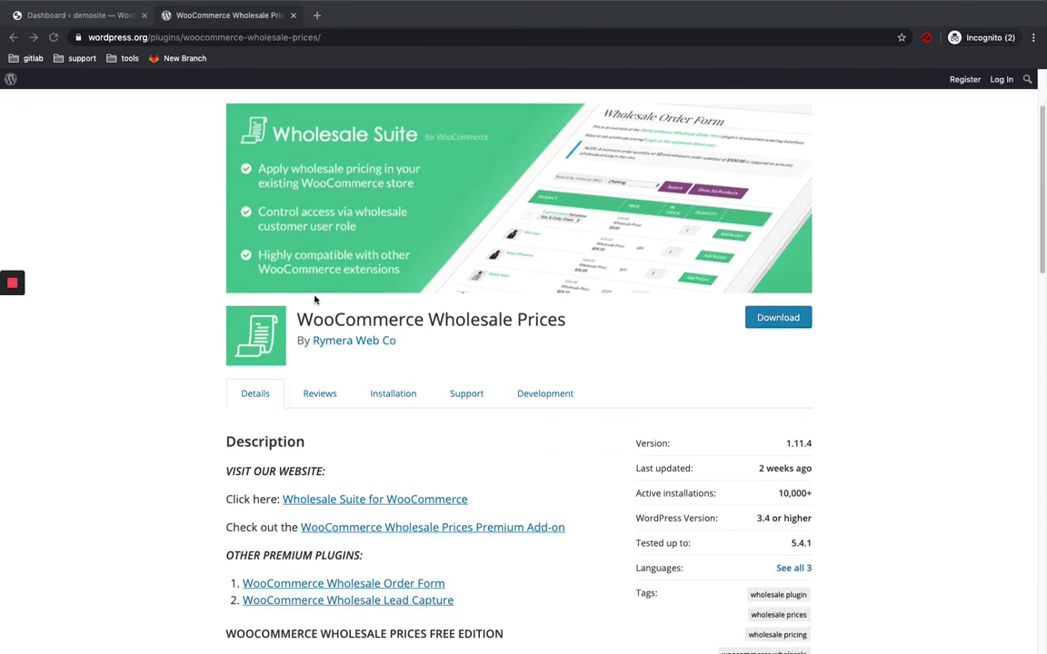
pyautogui.scroll(-5, 315, 300)
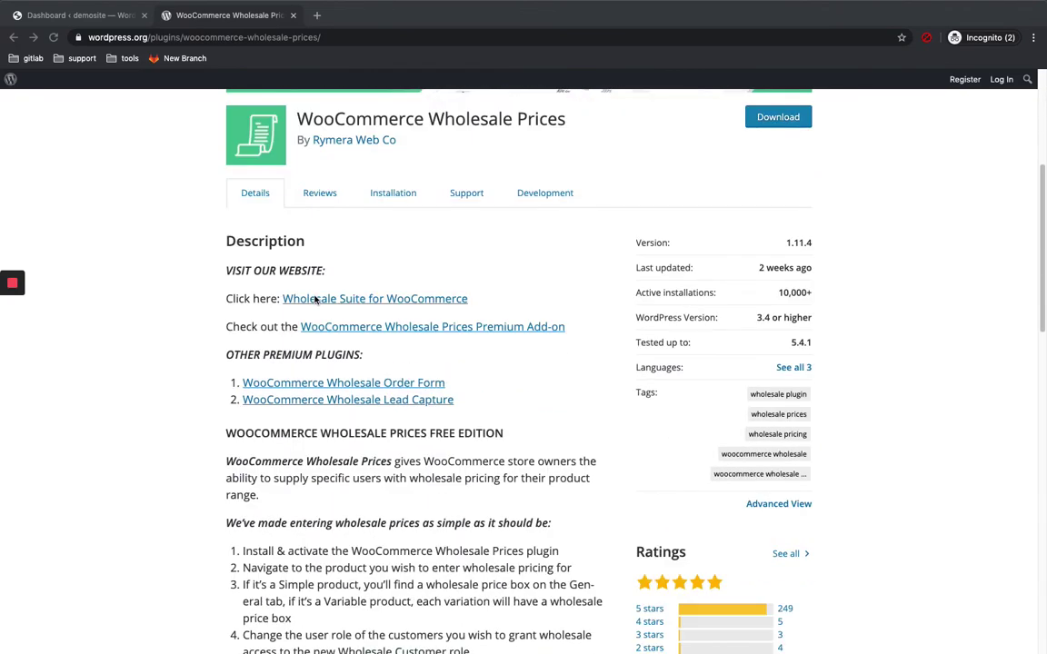
pyautogui.scroll(-5, 417, 365)
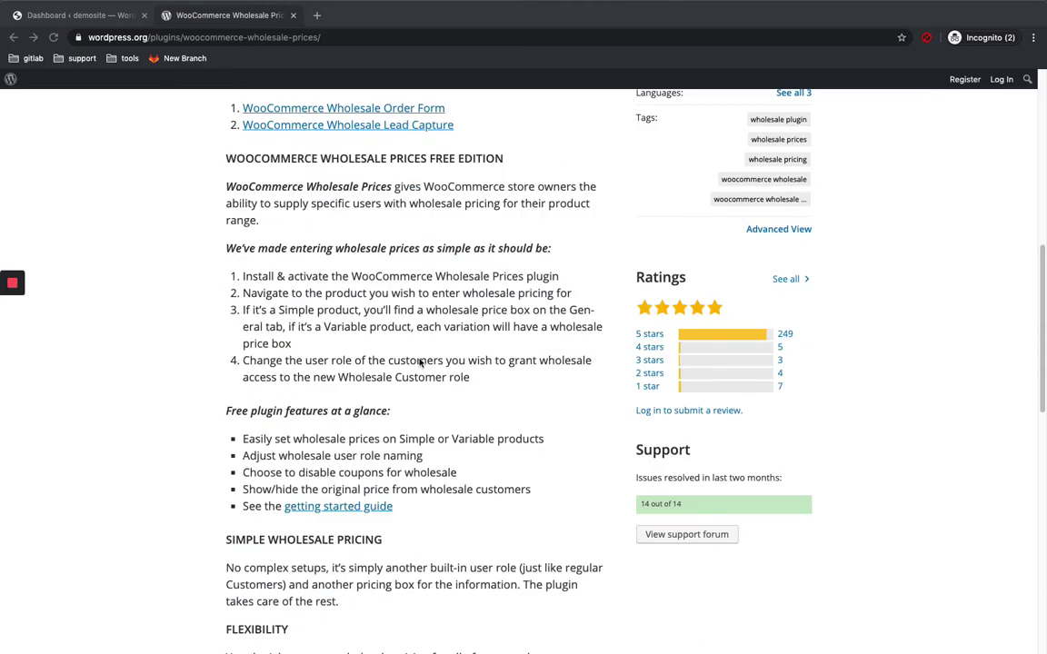
pyautogui.scroll(2, 419, 362)
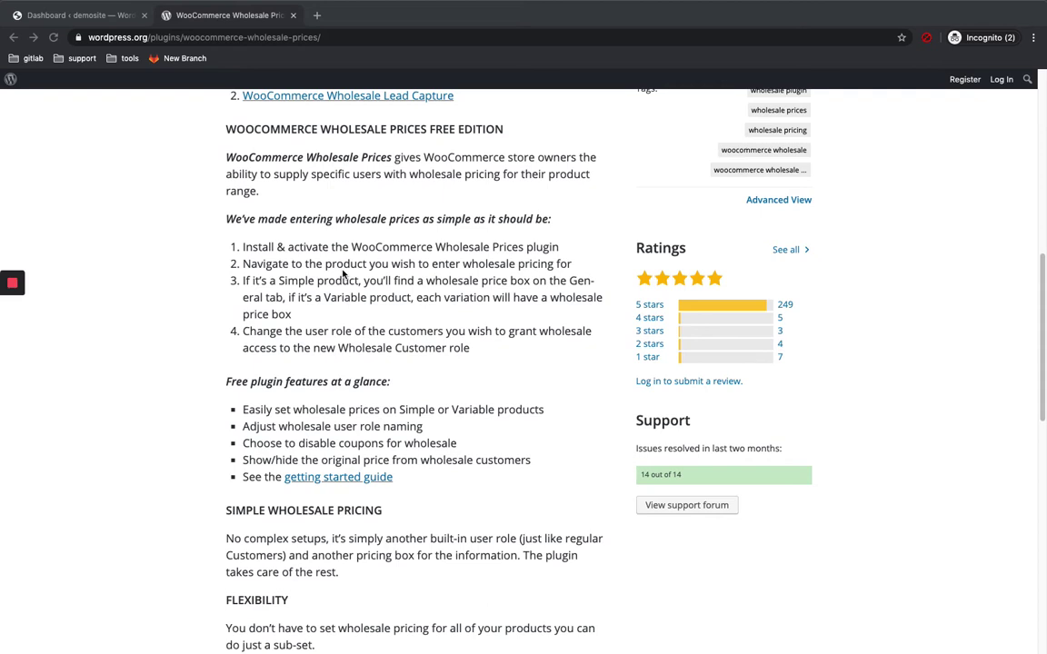
pyautogui.scroll(-1, 374, 300)
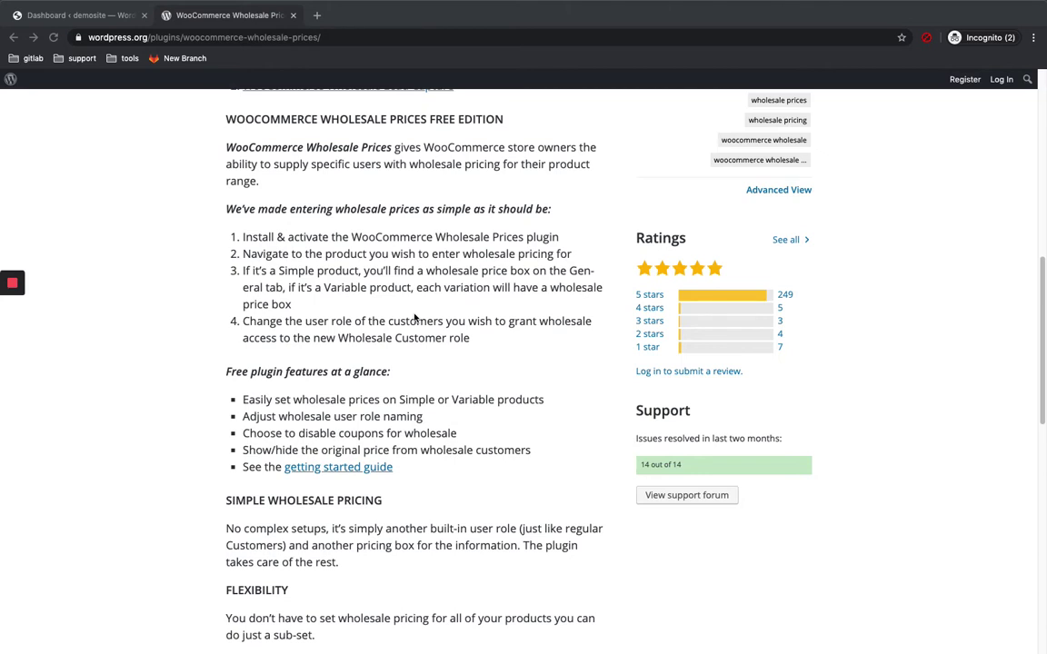
pyautogui.scroll(1, 418, 315)
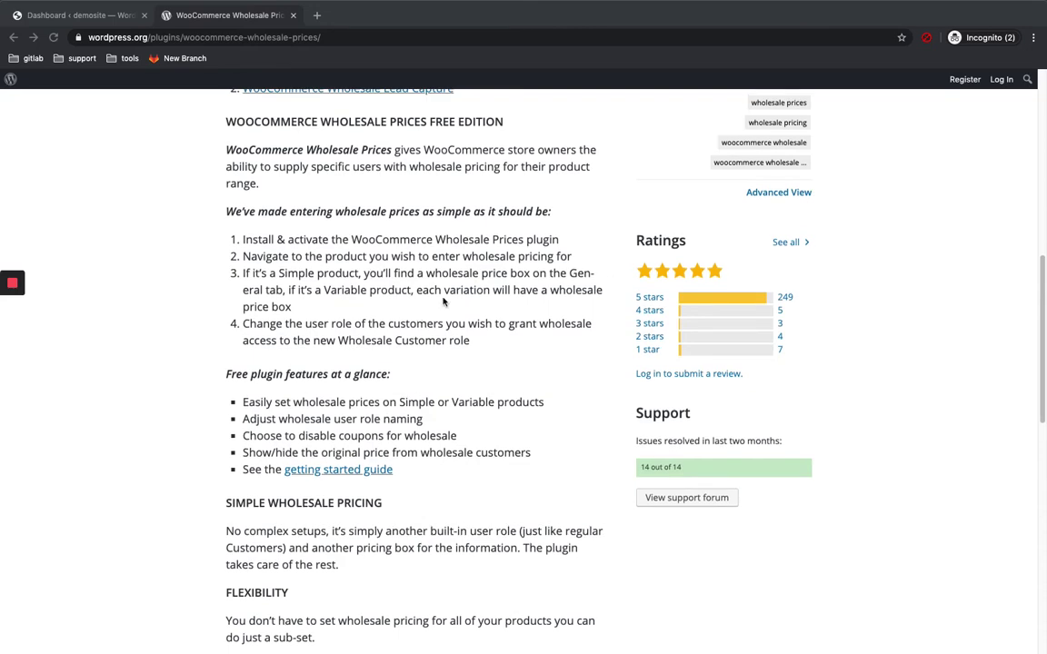
pyautogui.scroll(5, 264, 213)
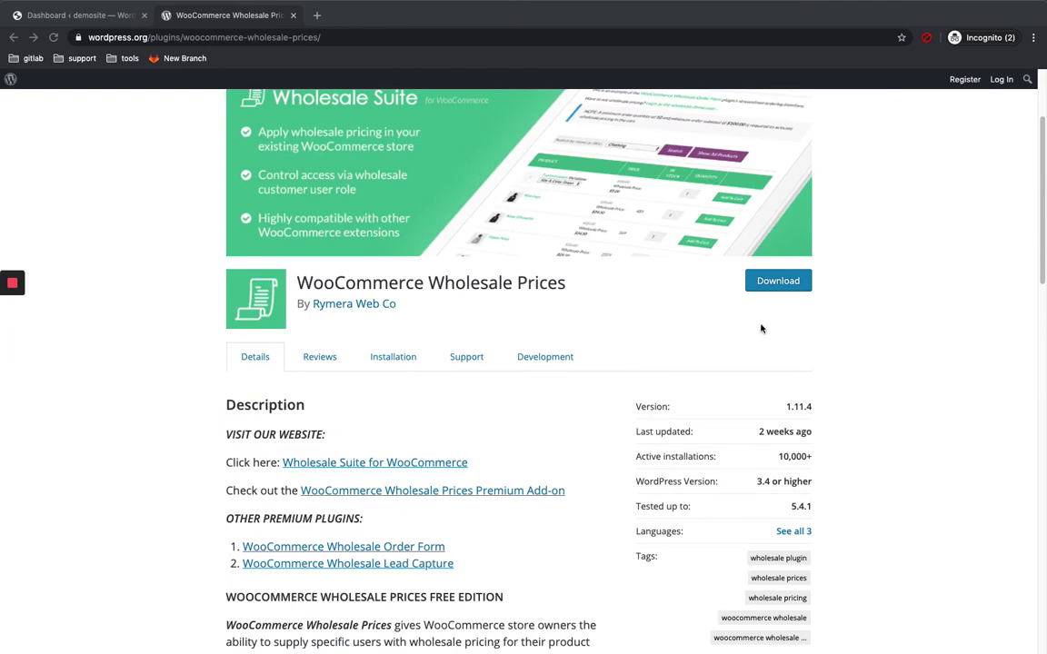
pyautogui.click(72, 15)
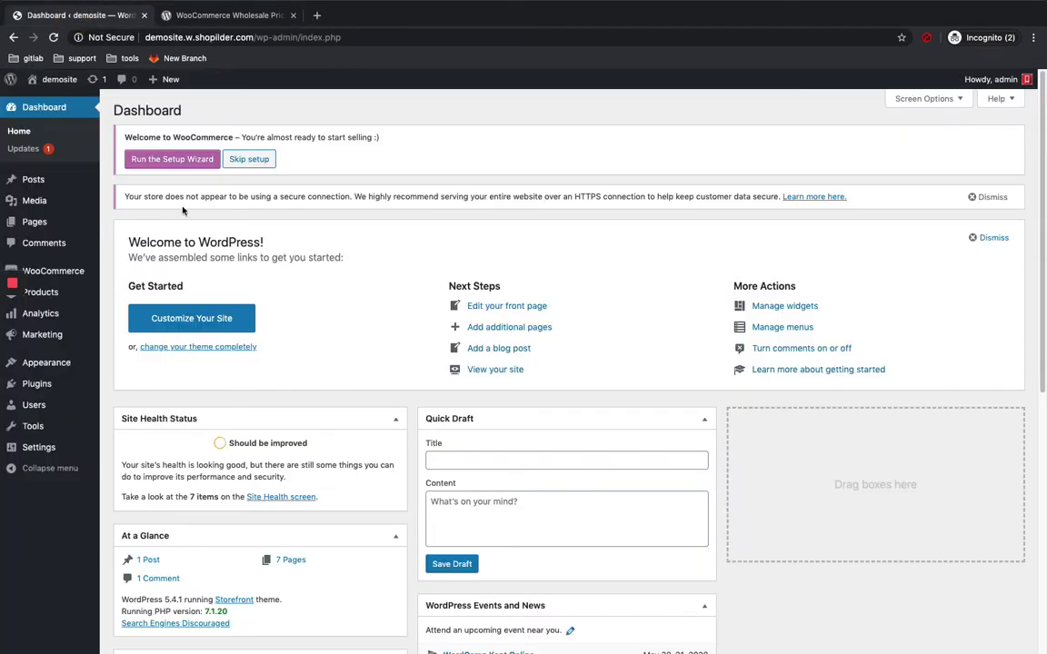
# - Search the Add Plugins page for 'woocommerce wholesale'
pyautogui.moveTo(41, 391)
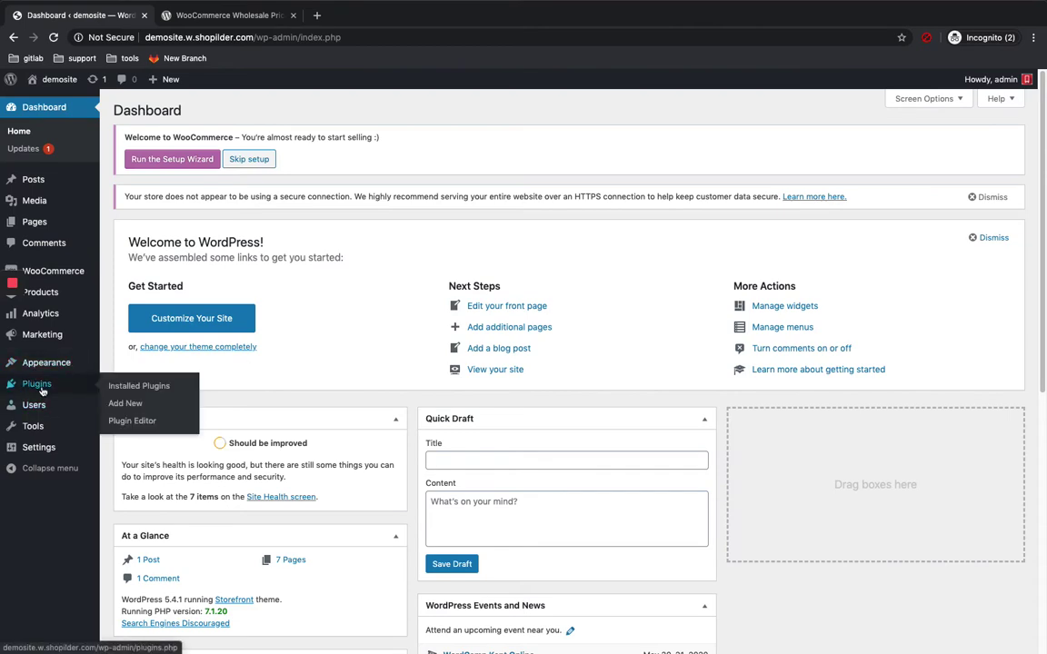
pyautogui.click(123, 405)
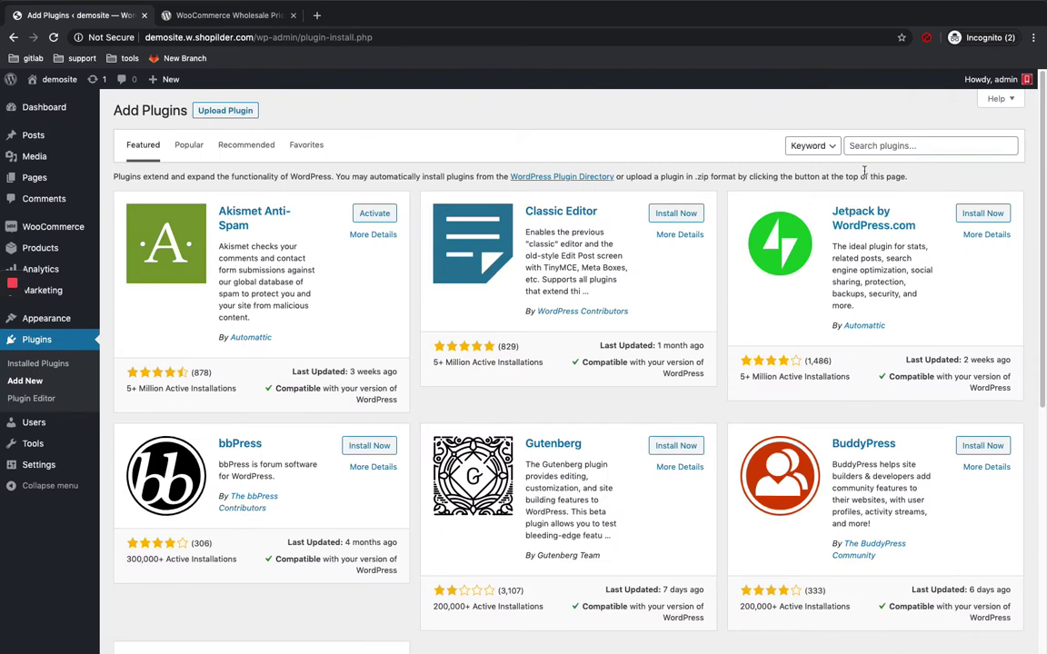
pyautogui.click(881, 147)
pyautogui.click(881, 146)
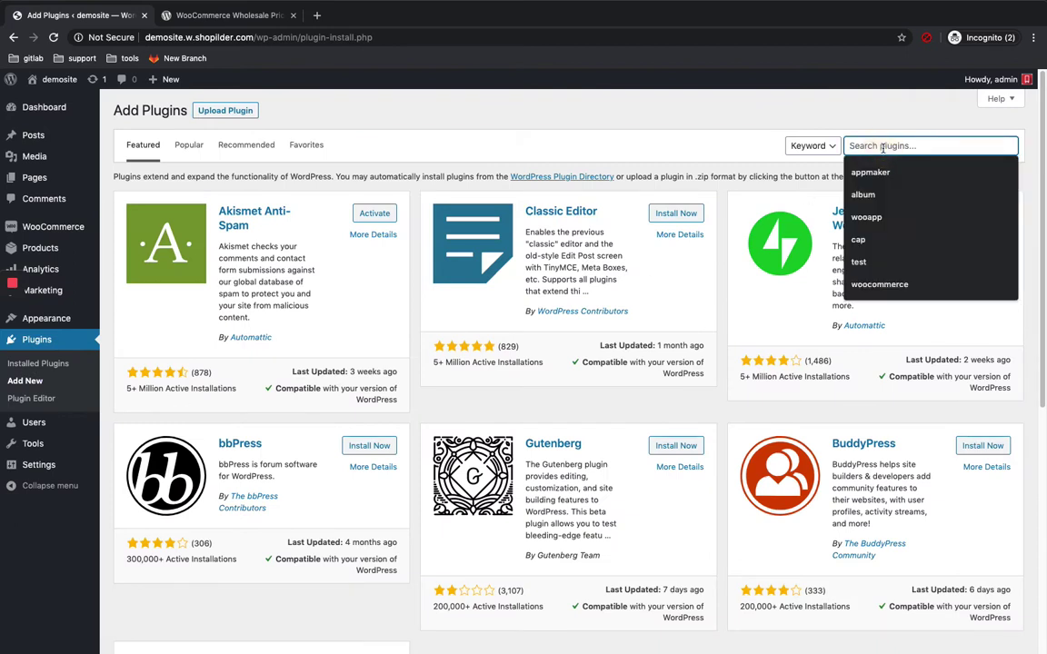
pyautogui.write('woocommerce')
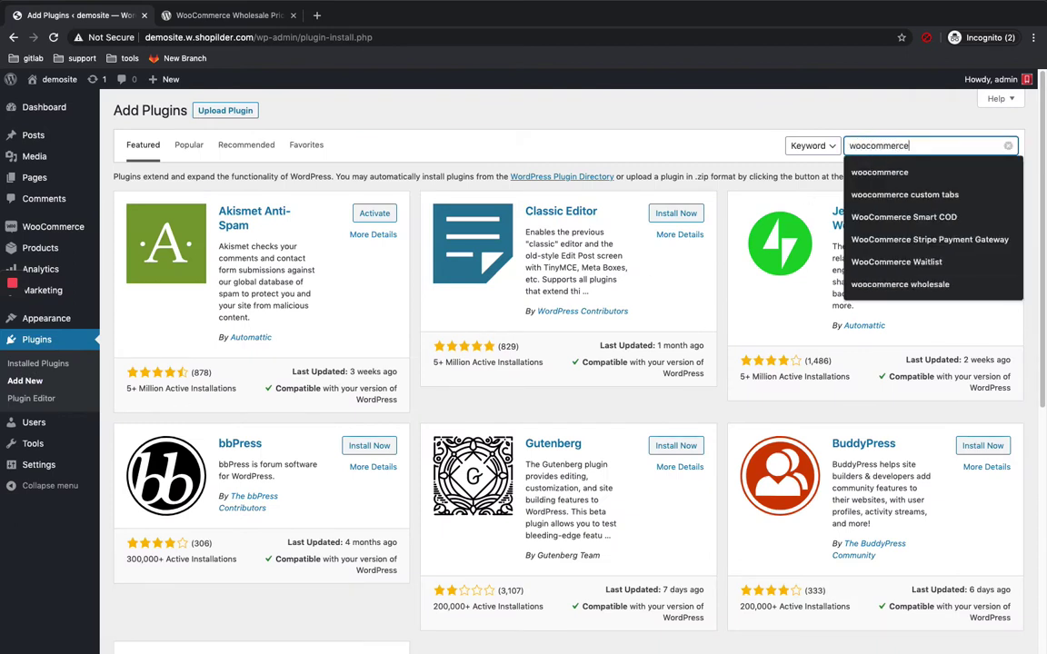
pyautogui.write(' wholesale')
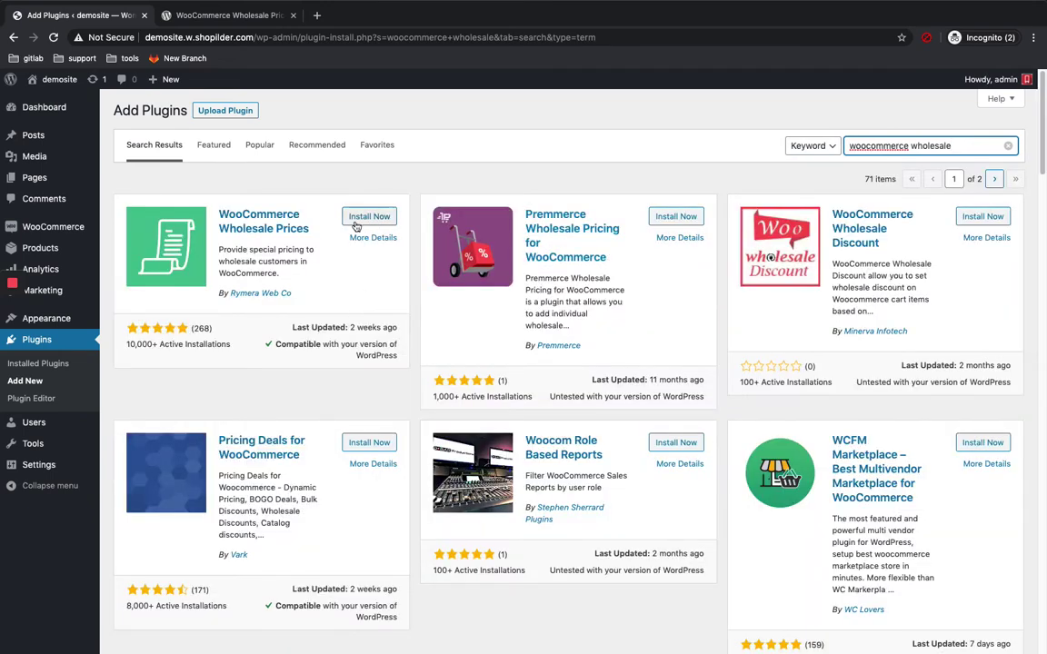
# - Install and activate the WooCommerce Wholesale Prices plugin
pyautogui.click(377, 218)
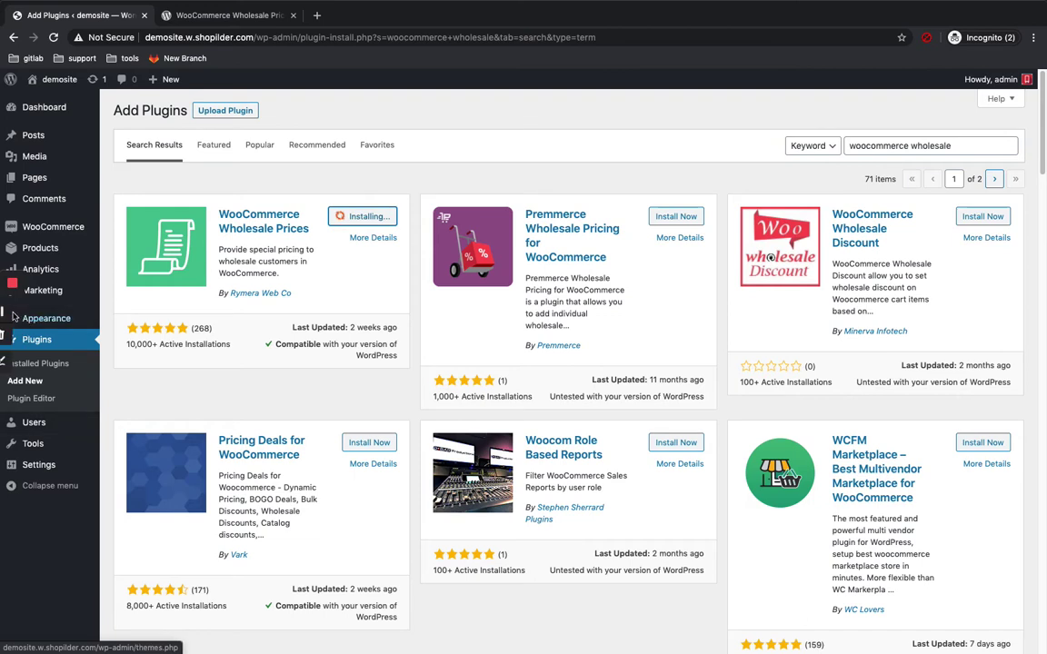
pyautogui.click(371, 218)
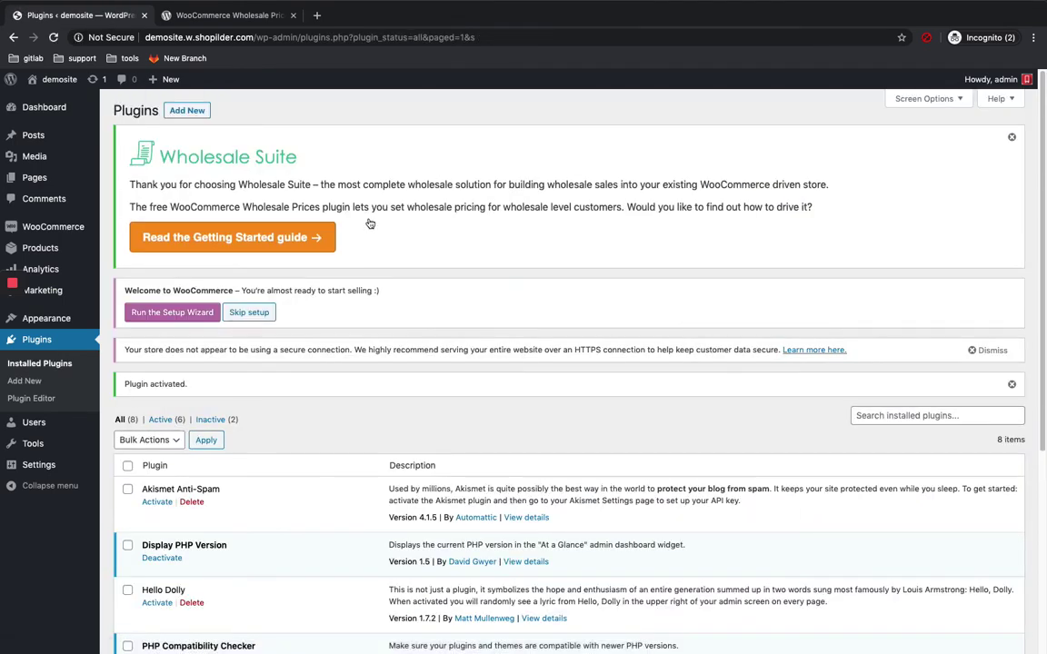
pyautogui.scroll(-5, 370, 223)
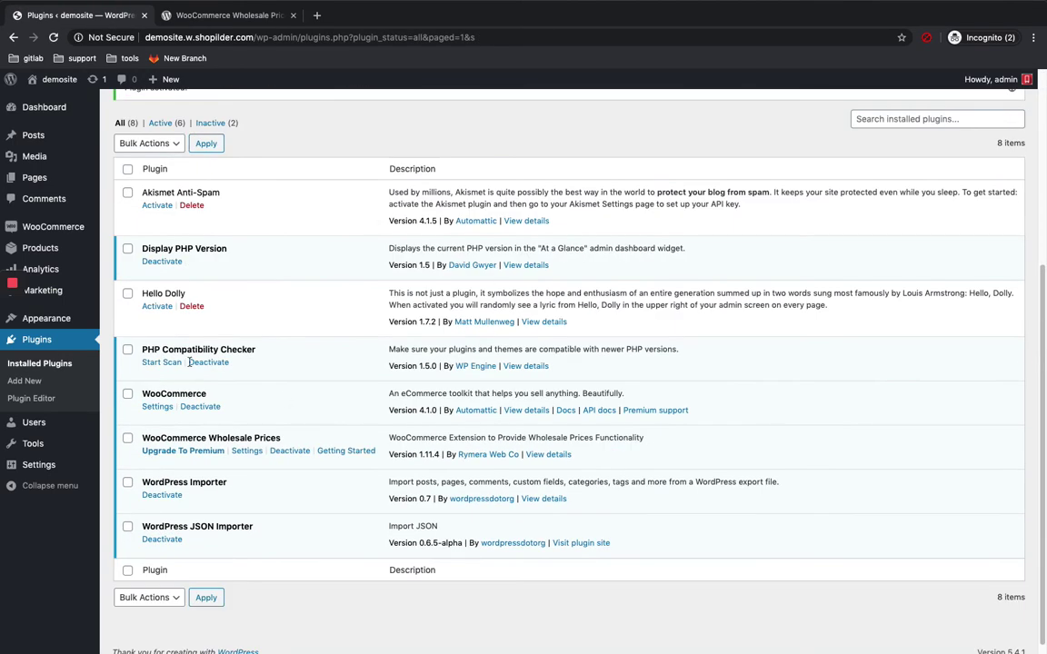
pyautogui.scroll(-1, 227, 361)
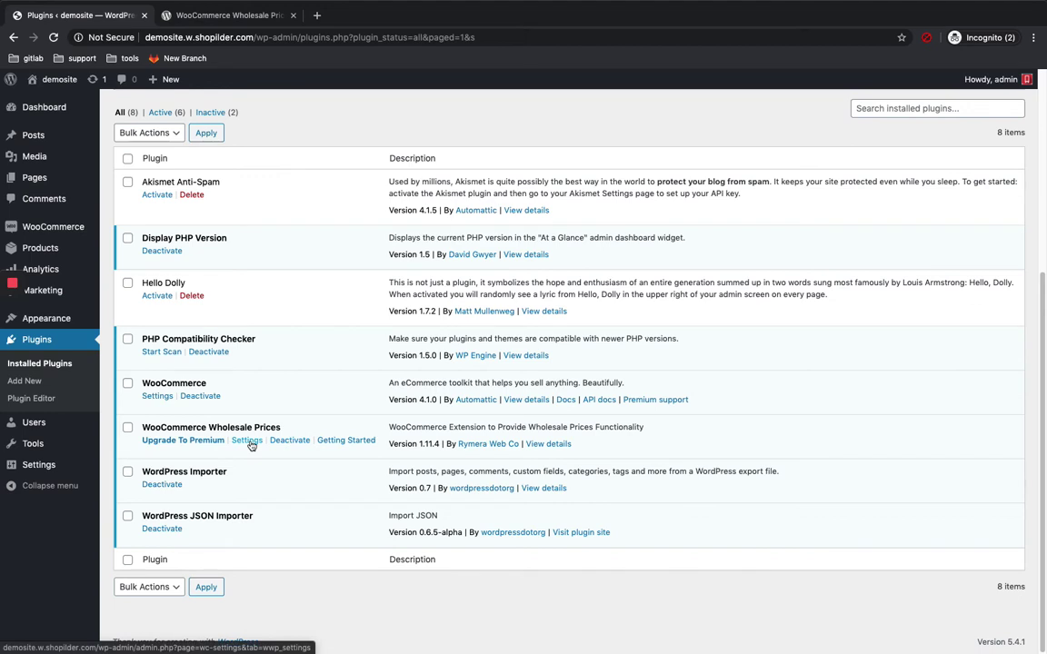
# - In WooCommerce's Wholesale Prices settings, disable coupons for wholesale users and show the Price options
pyautogui.moveTo(66, 231)
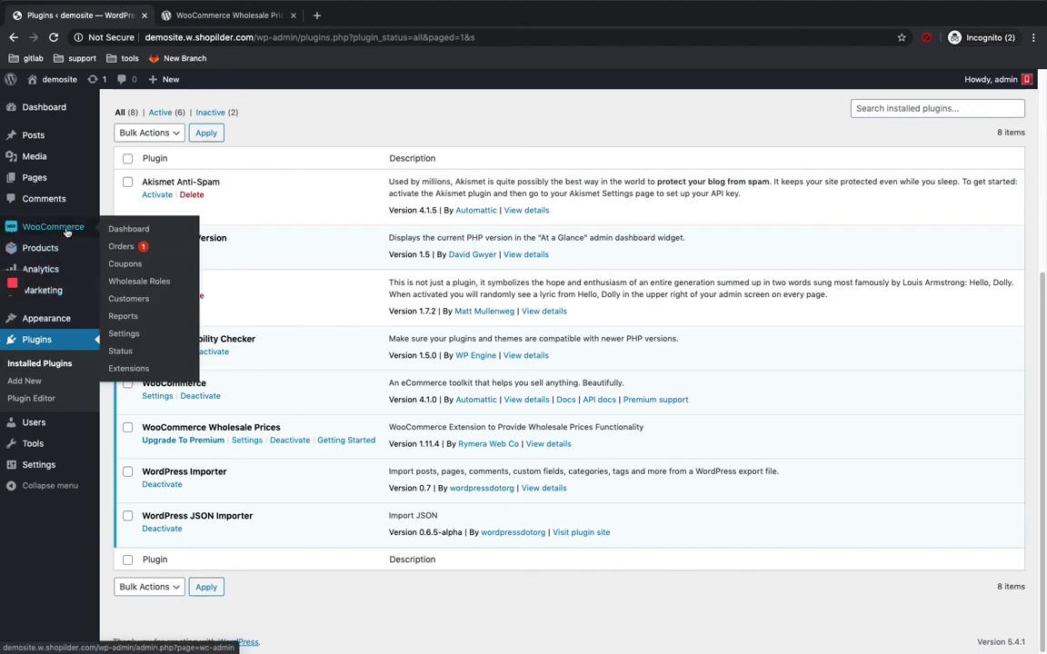
pyautogui.click(124, 333)
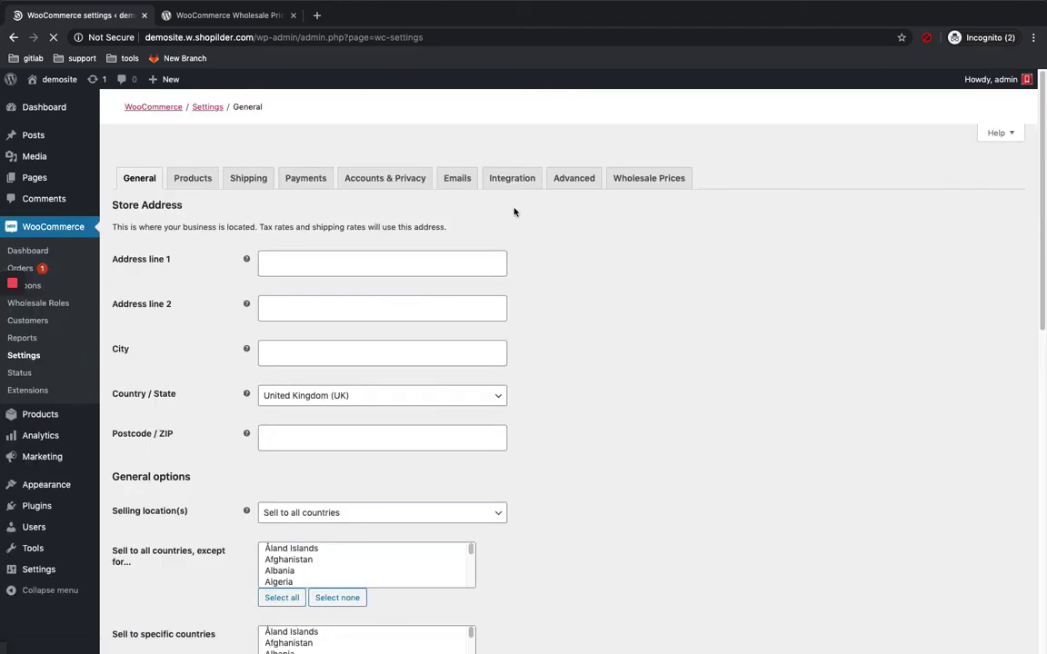
pyautogui.click(657, 179)
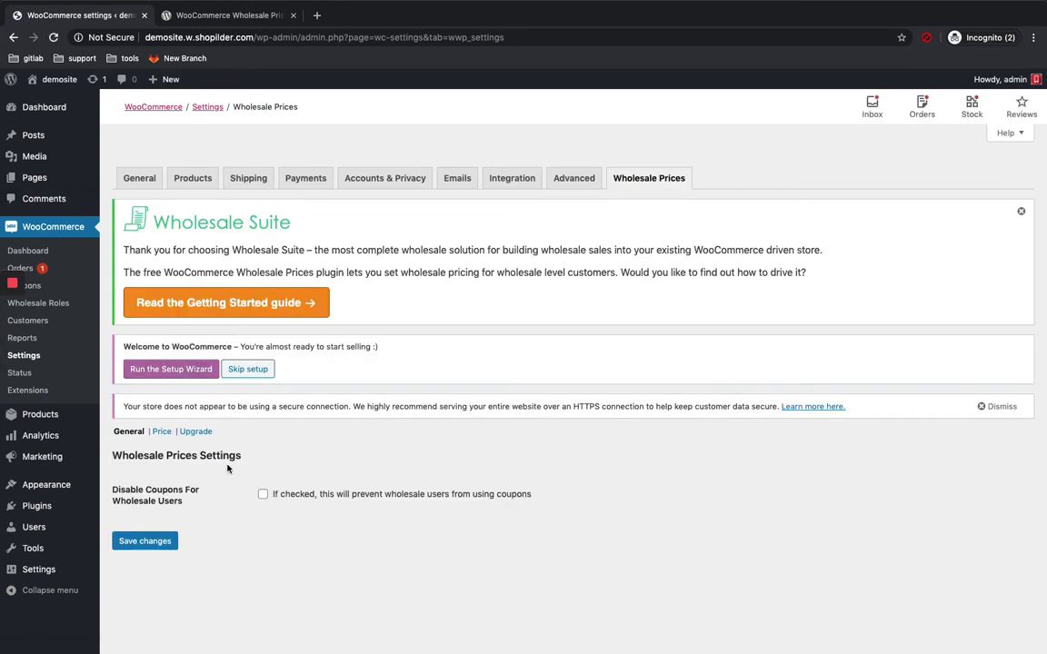
pyautogui.click(264, 496)
pyautogui.click(162, 432)
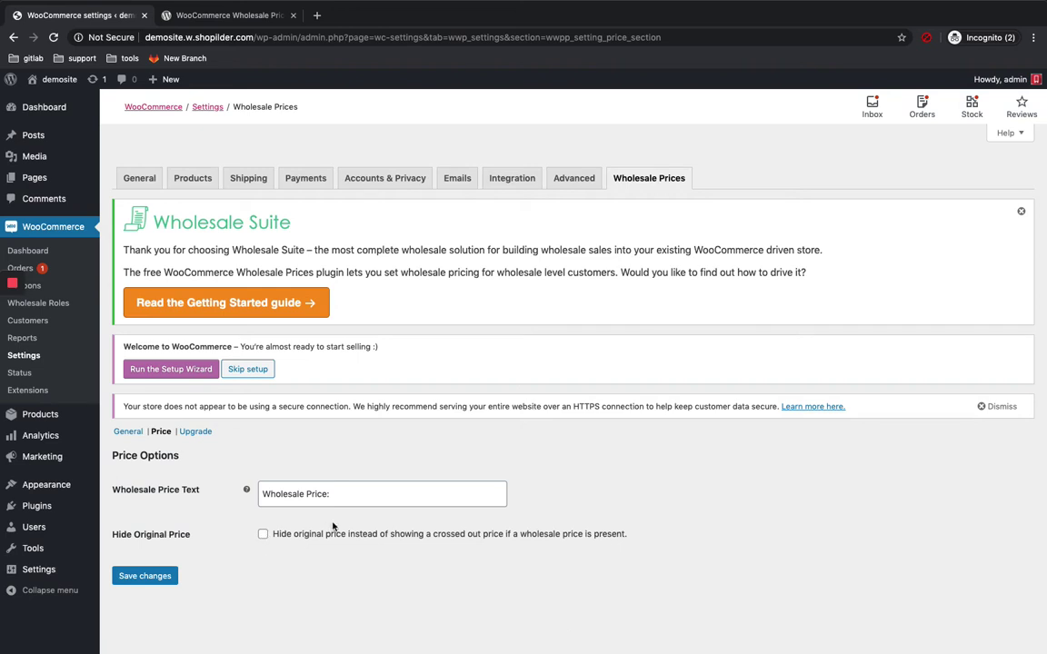
pyautogui.click(198, 433)
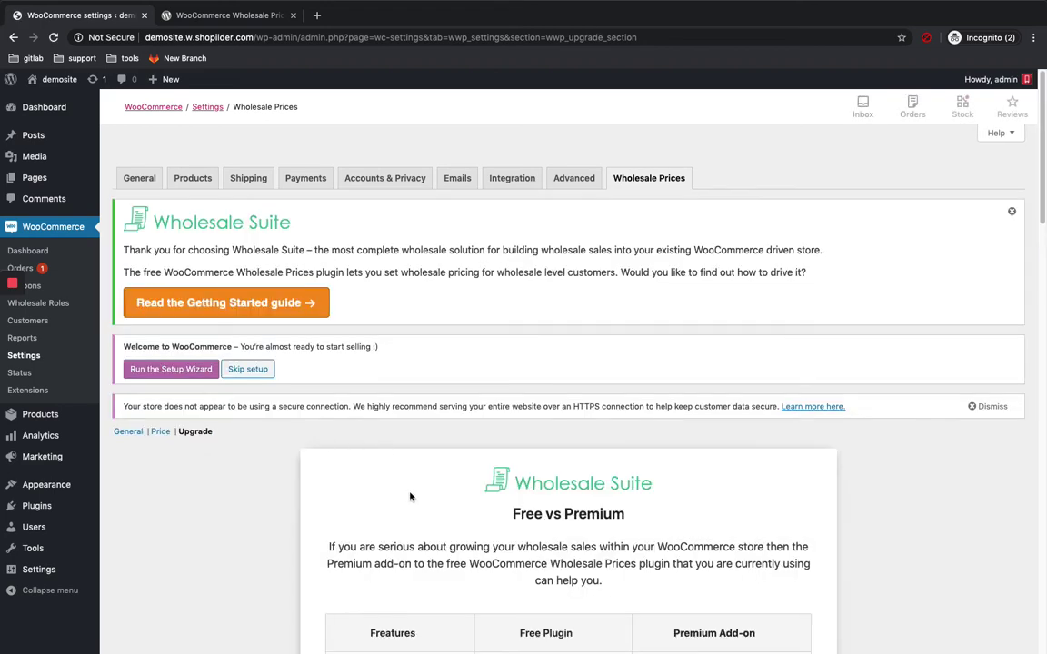
pyautogui.scroll(-3, 413, 473)
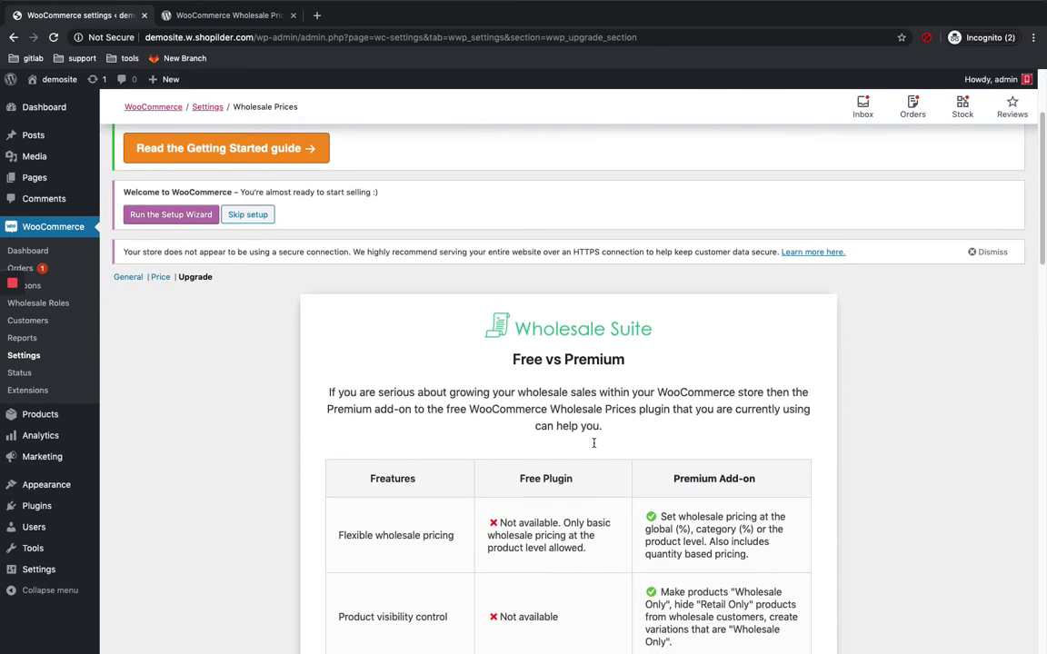
pyautogui.scroll(-8, 594, 444)
pyautogui.scroll(1, 593, 446)
pyautogui.scroll(-3, 593, 446)
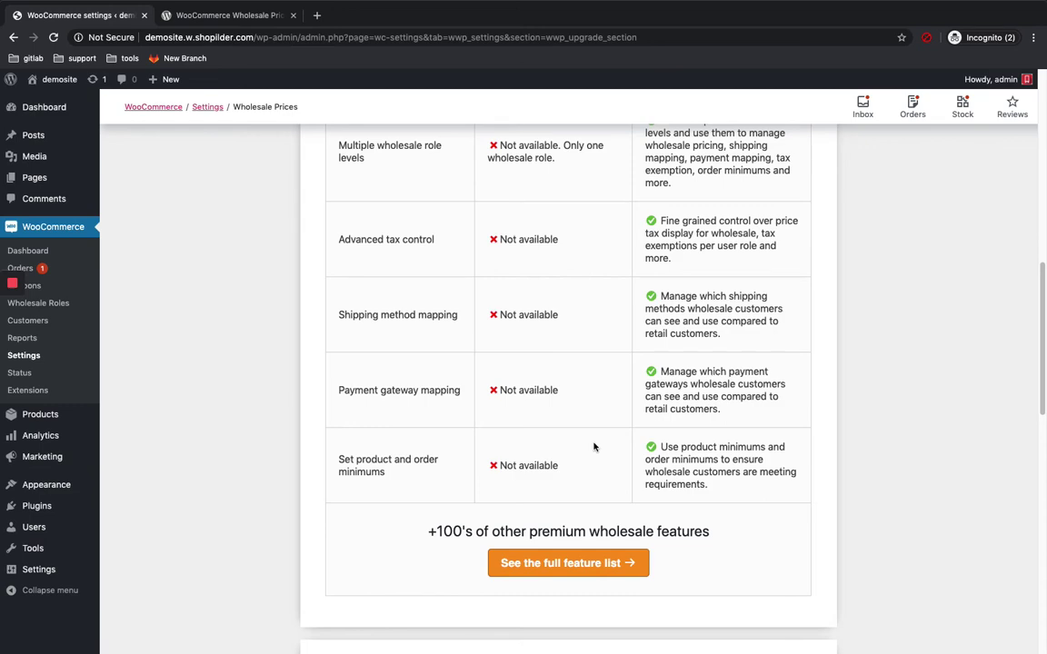
pyautogui.scroll(4, 595, 446)
pyautogui.scroll(-3, 514, 490)
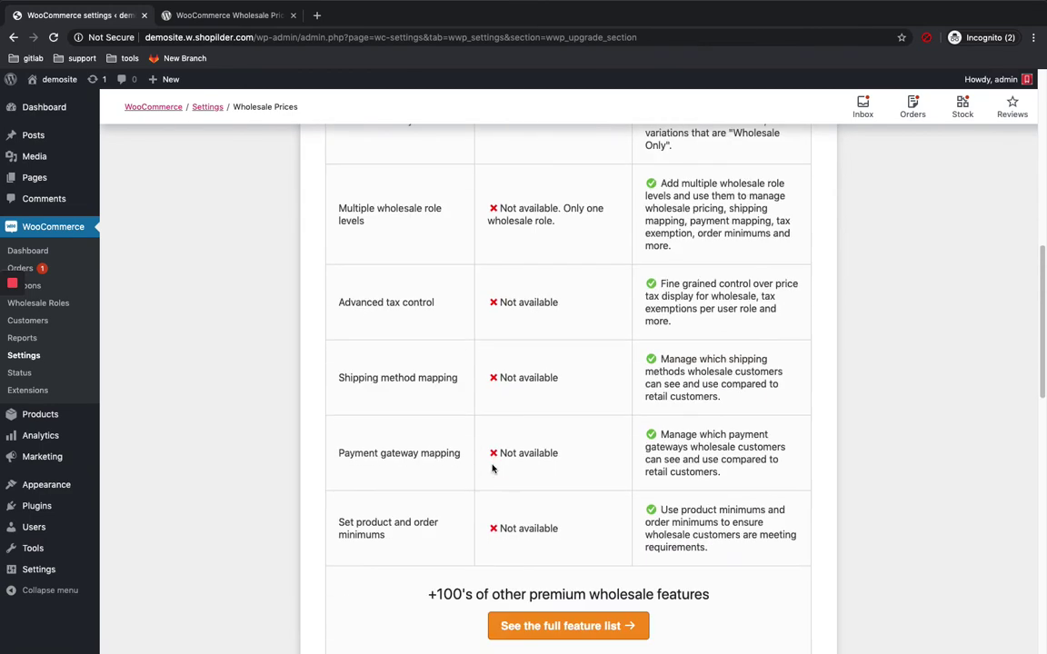
pyautogui.scroll(-1, 516, 444)
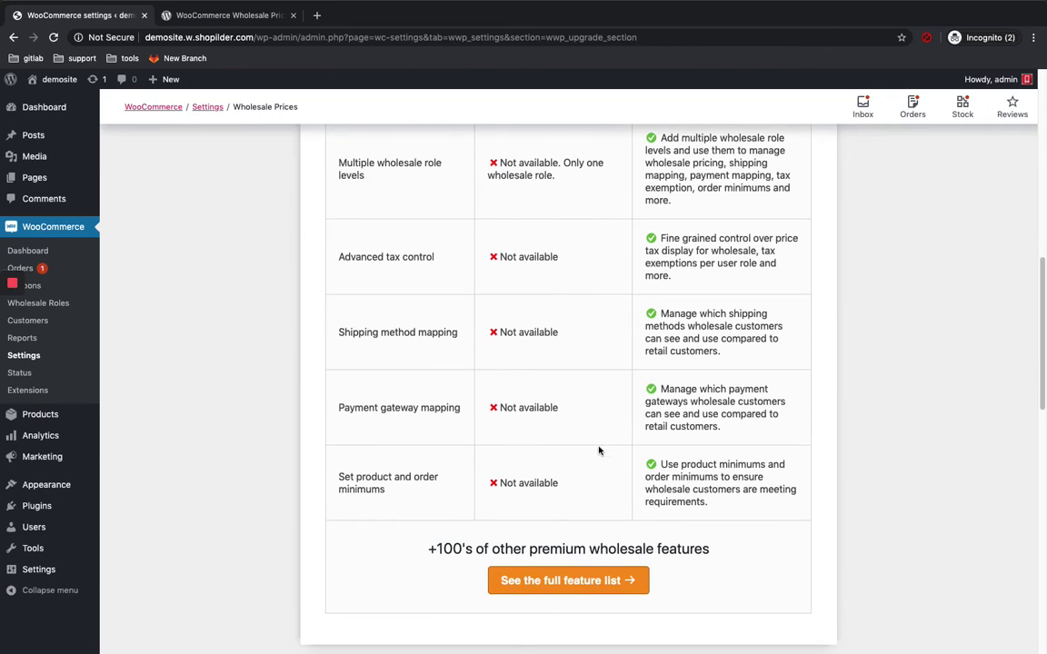
pyautogui.scroll(7, 323, 315)
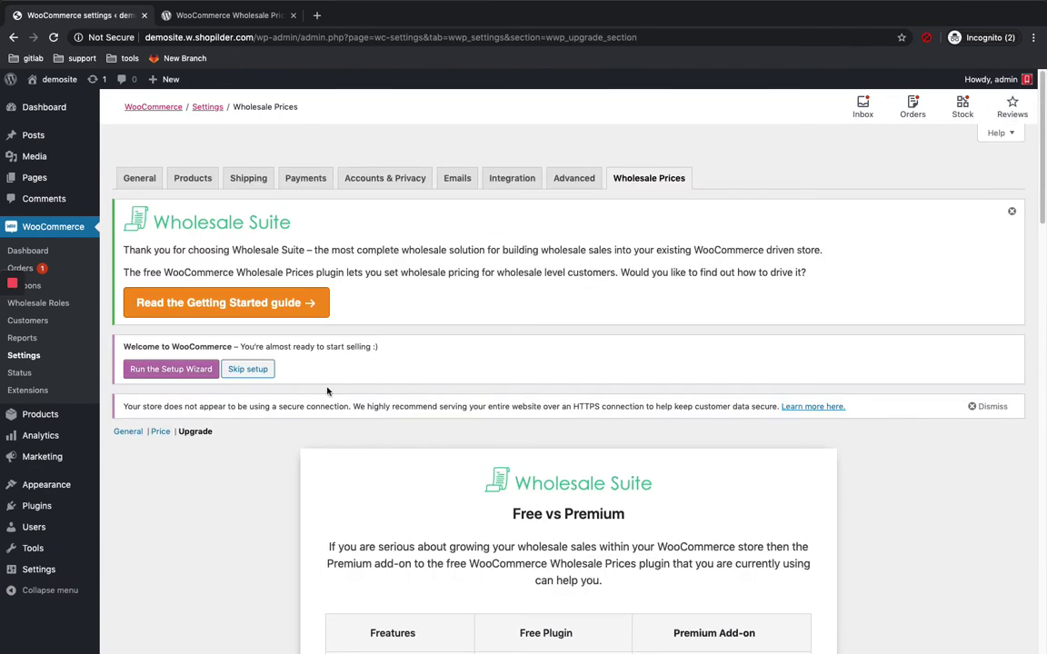
# - View the Wholesale Roles page, trying Add New Role and dismissing the premium-only notice
pyautogui.click(42, 310)
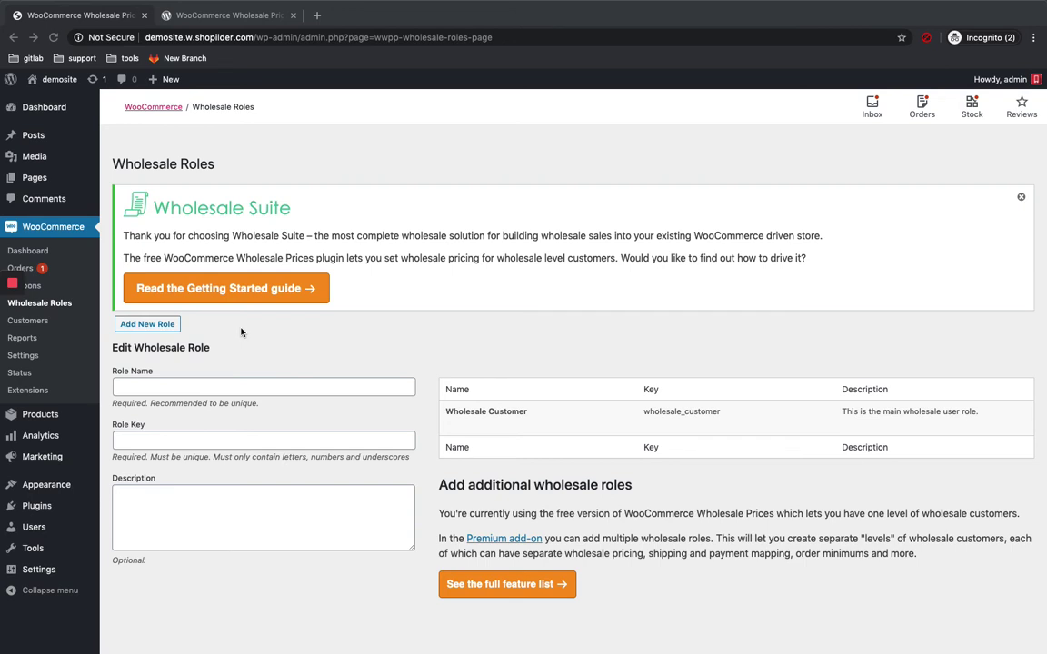
pyautogui.click(164, 326)
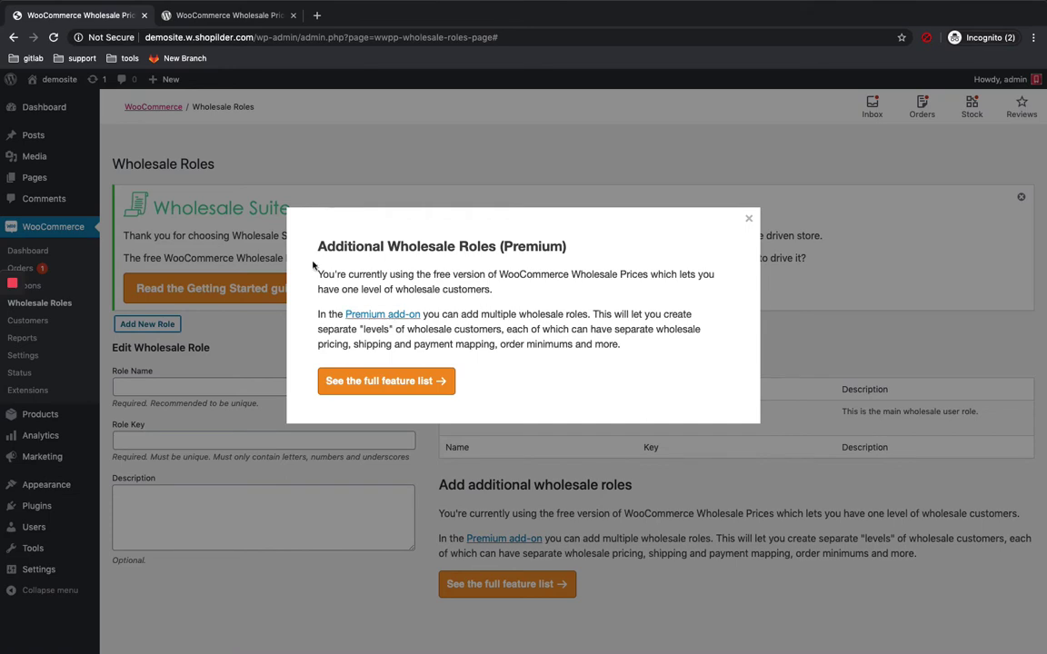
pyautogui.click(453, 180)
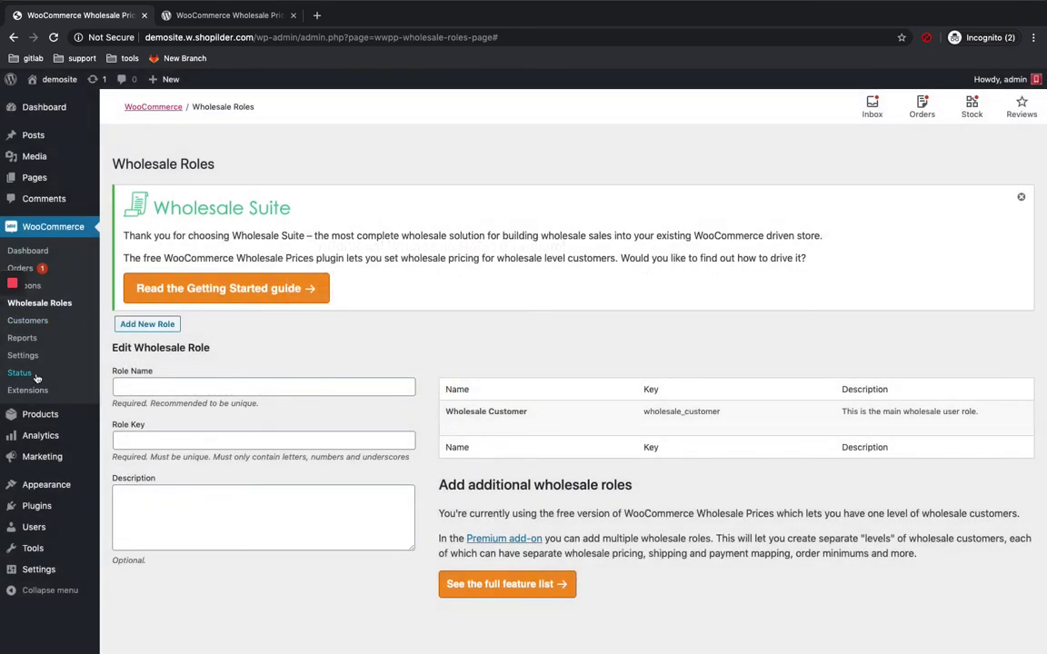
# - Open the chilly product for editing from All Products
pyautogui.moveTo(28, 416)
pyautogui.click(129, 418)
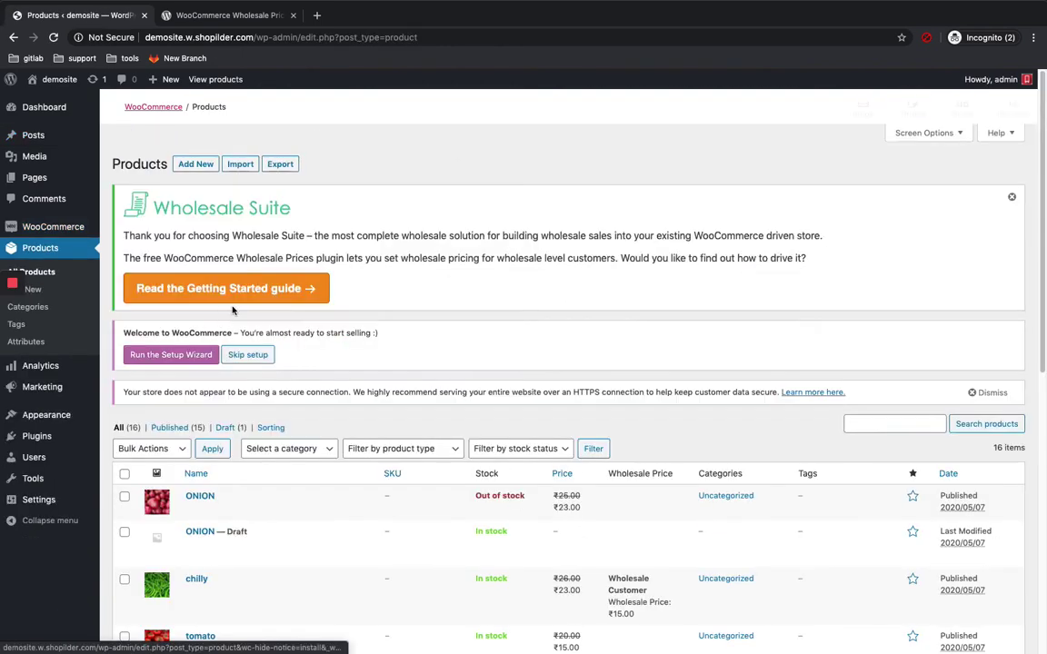
pyautogui.scroll(-3, 297, 335)
pyautogui.scroll(-1, 296, 334)
pyautogui.moveTo(198, 461)
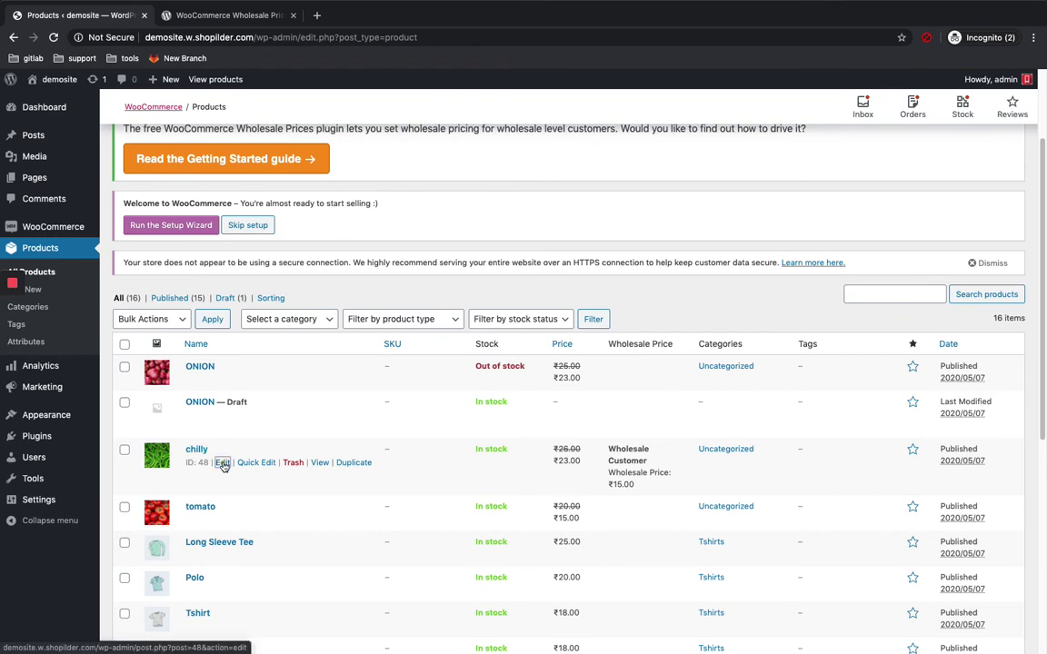
pyautogui.click(222, 464)
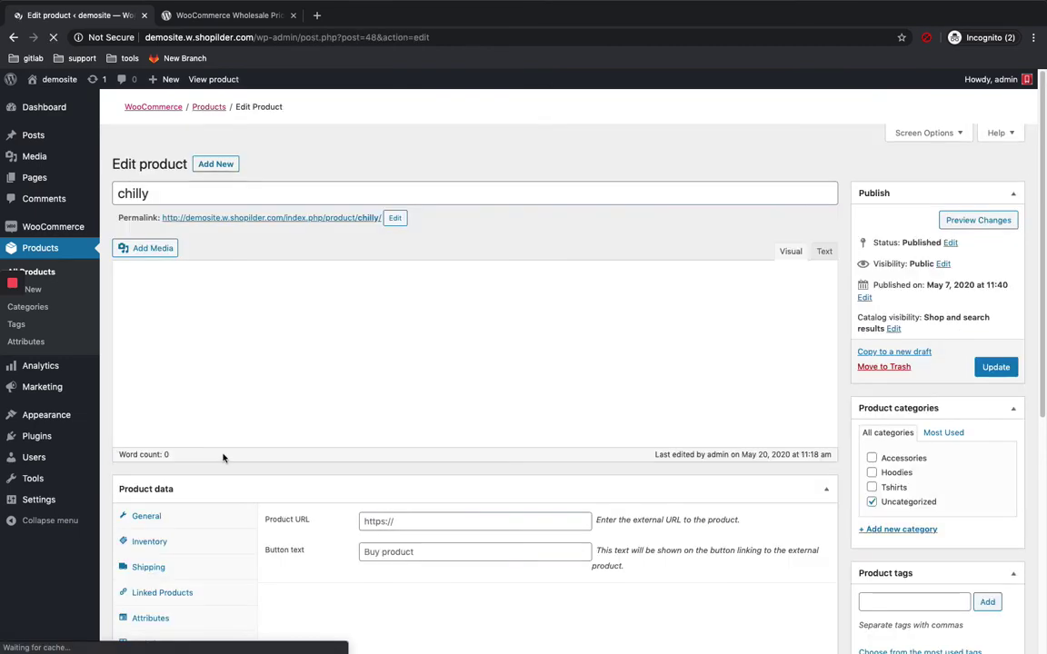
# - Change the chilly's Wholesale Customer price from 15 to 12 and update the product
pyautogui.scroll(-2, 283, 429)
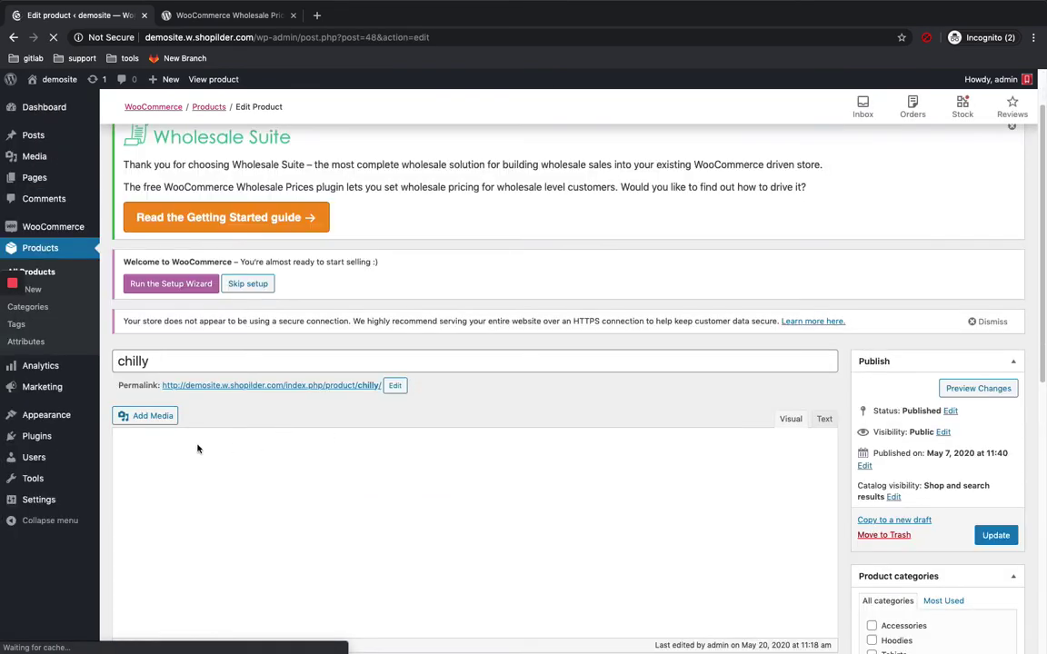
pyautogui.scroll(-4, 245, 433)
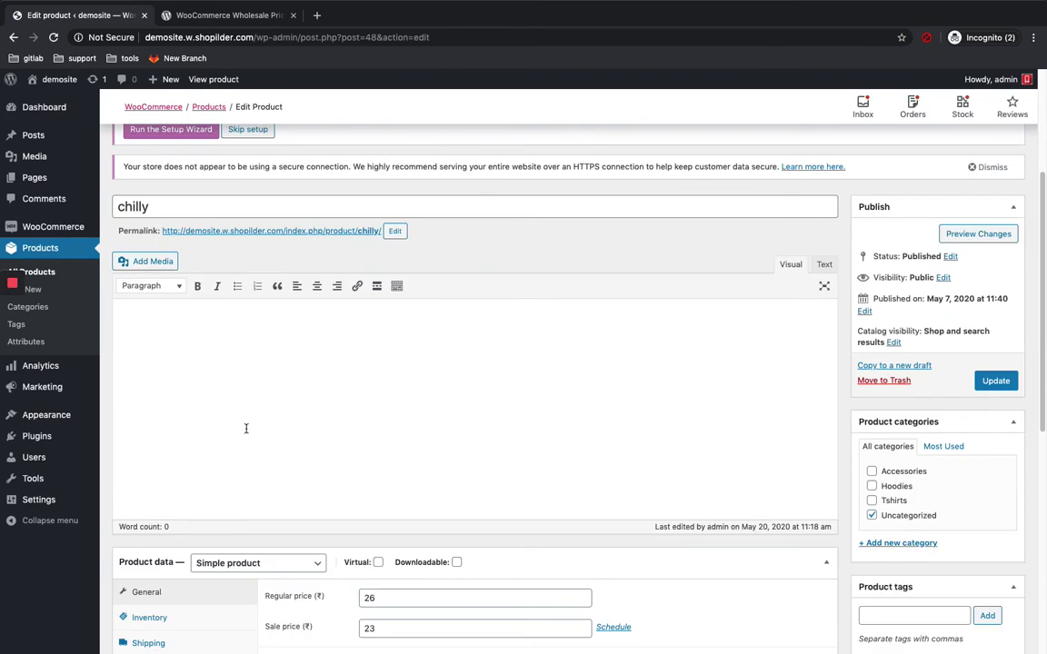
pyautogui.scroll(-5, 213, 602)
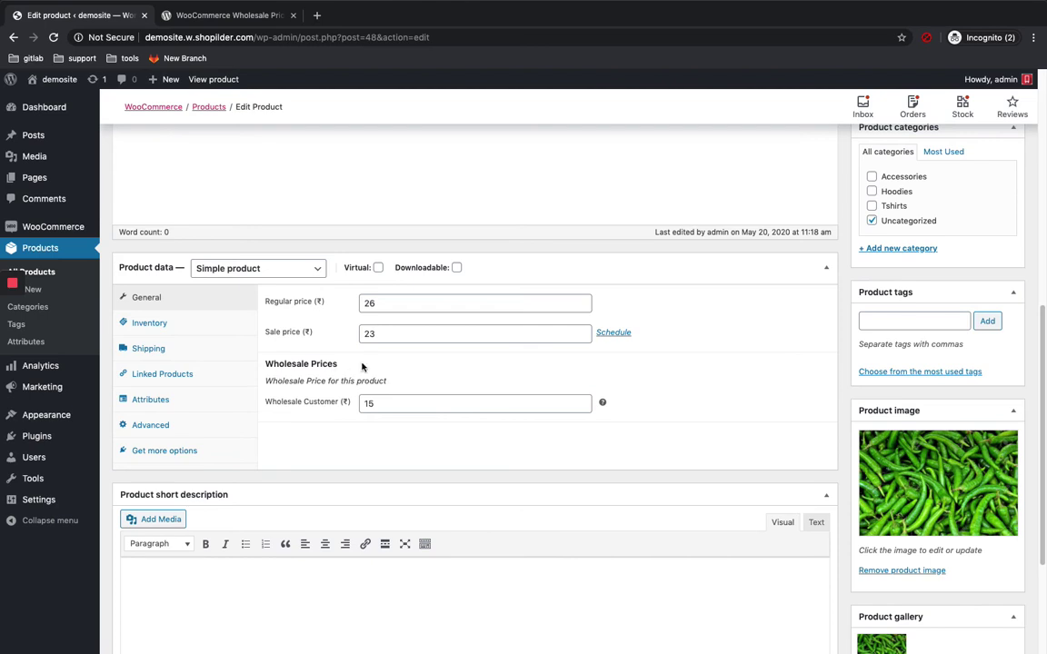
pyautogui.click(369, 405)
pyautogui.doubleClick(369, 404)
pyautogui.press('BackSpace')
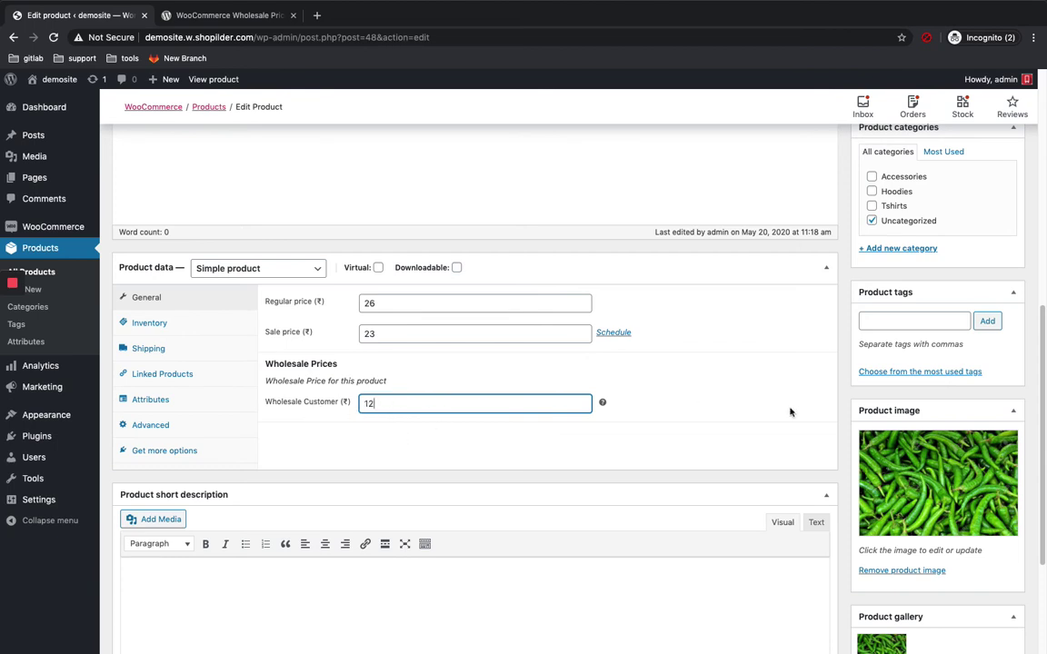
pyautogui.scroll(3, 446, 394)
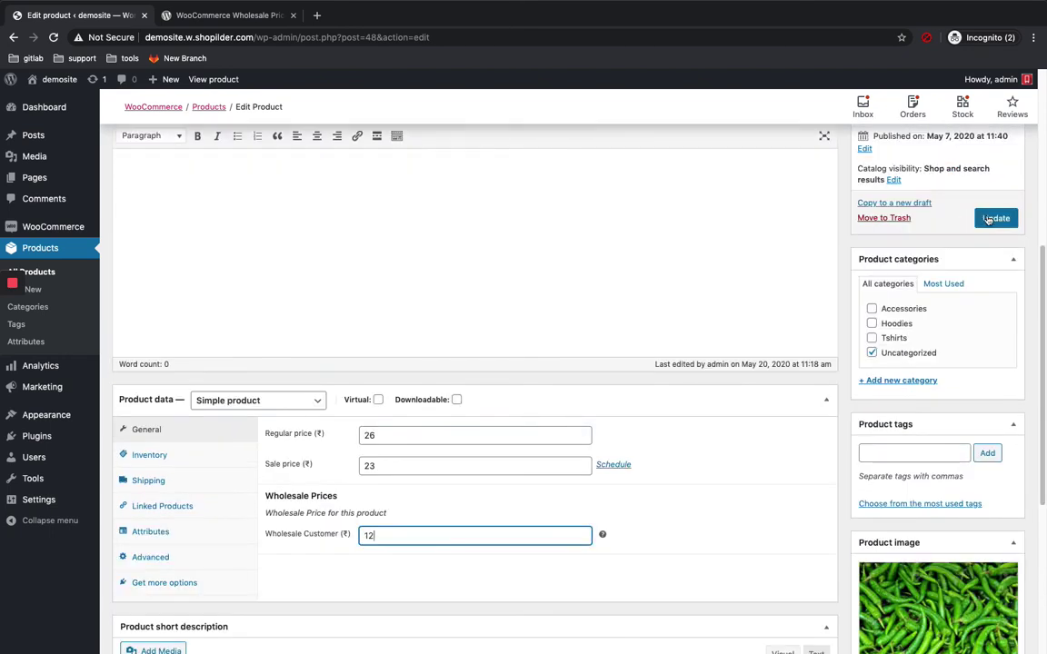
pyautogui.click(988, 219)
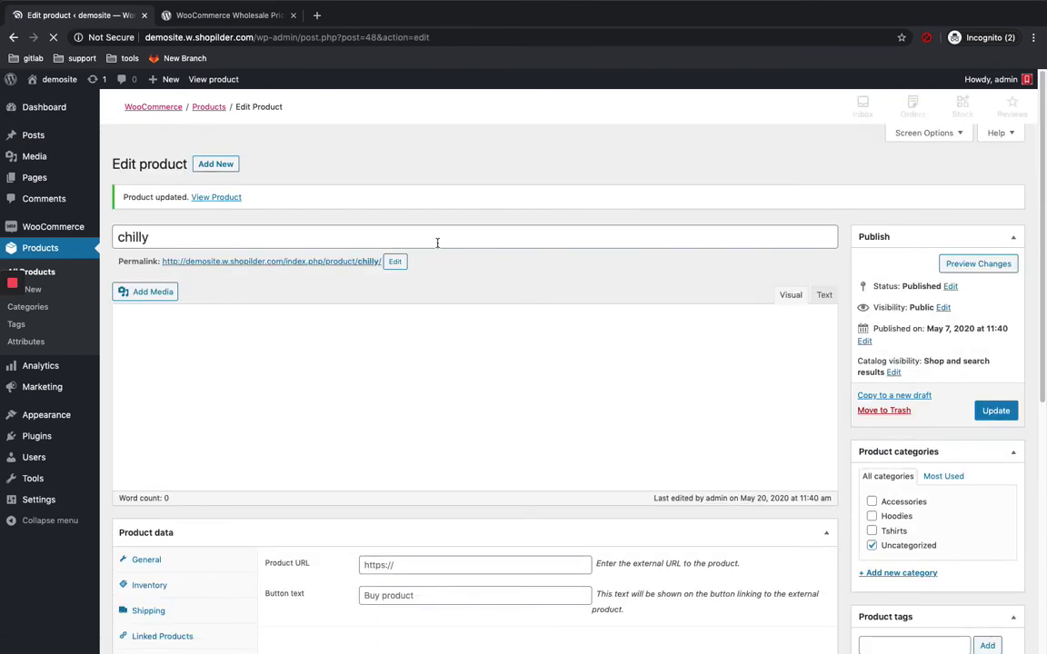
pyautogui.scroll(-1, 437, 243)
pyautogui.scroll(-4, 272, 264)
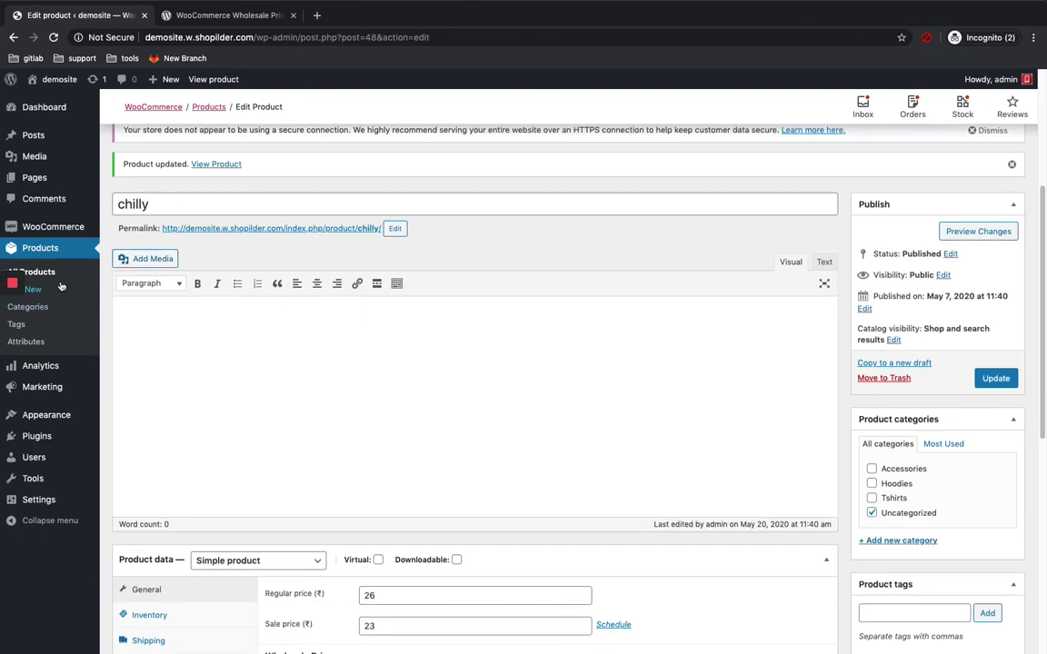
# - Open the tomato product and expand its variation #60 in the Variations panel
pyautogui.click(49, 274)
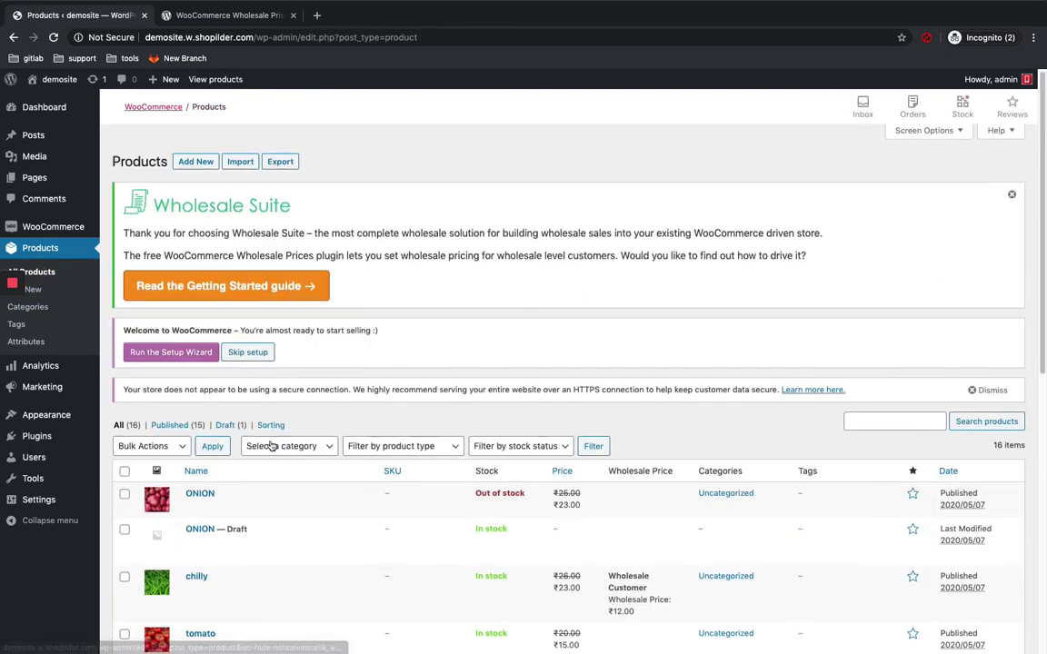
pyautogui.scroll(-3, 264, 427)
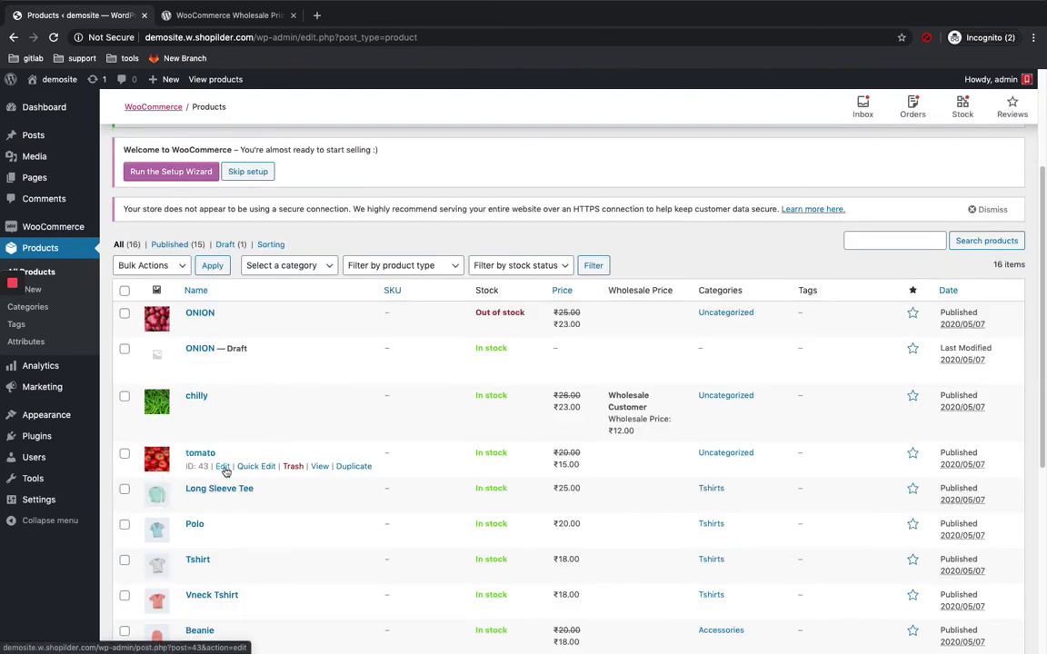
pyautogui.click(222, 466)
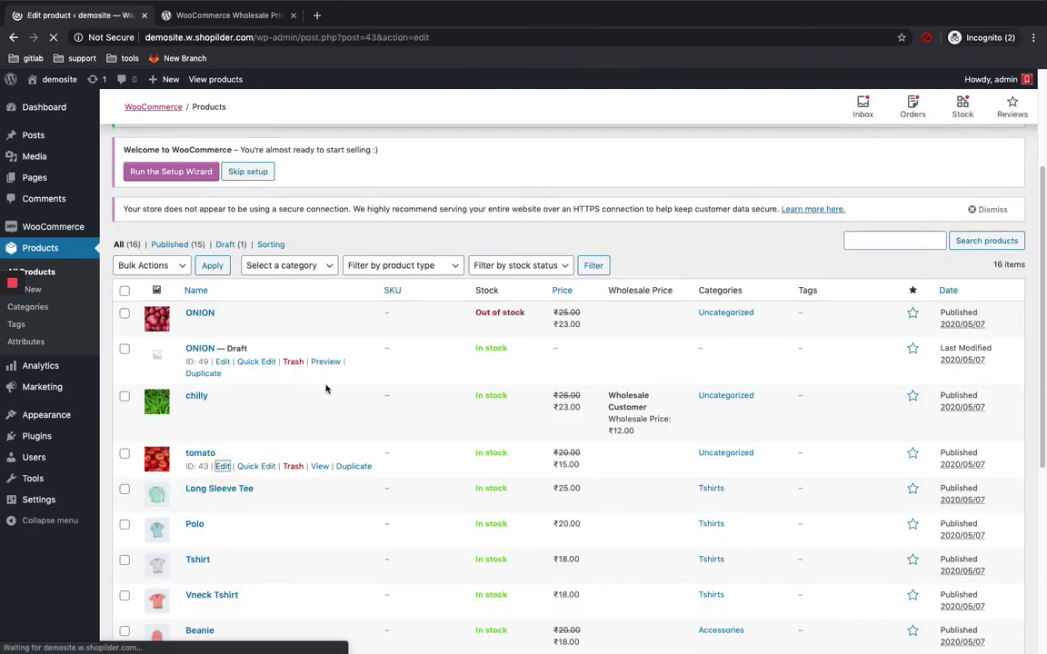
pyautogui.scroll(-5, 369, 364)
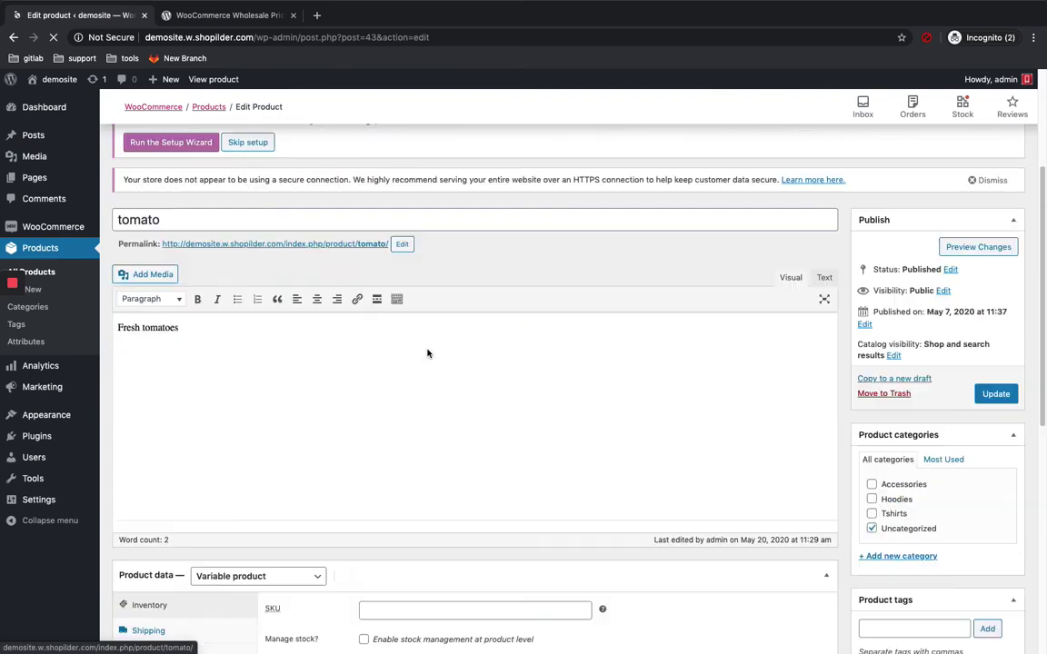
pyautogui.scroll(-2, 324, 432)
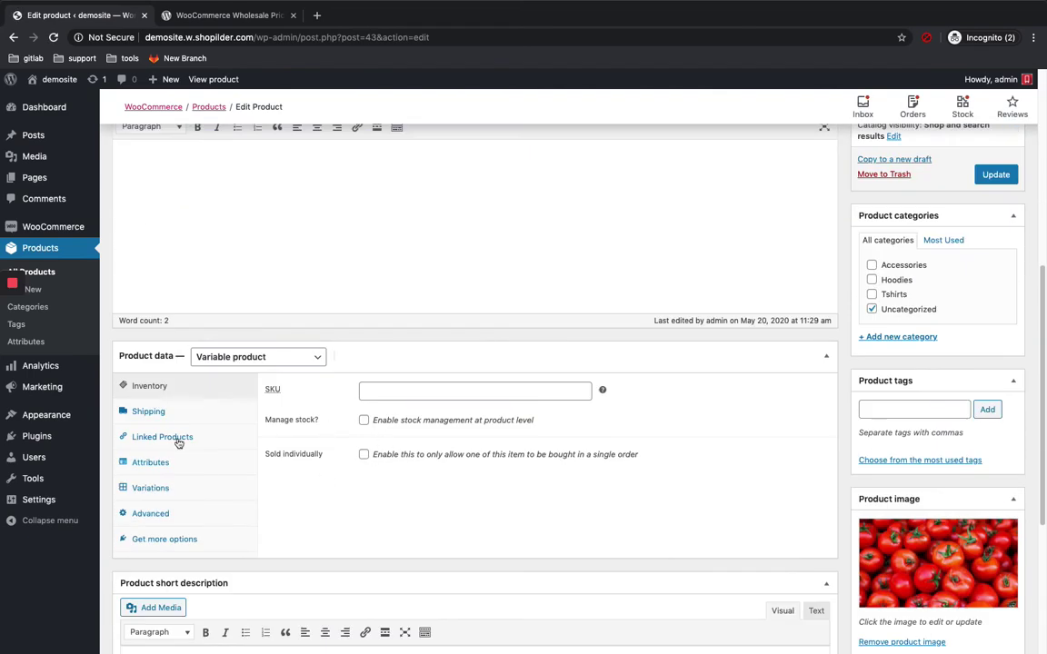
pyautogui.click(150, 488)
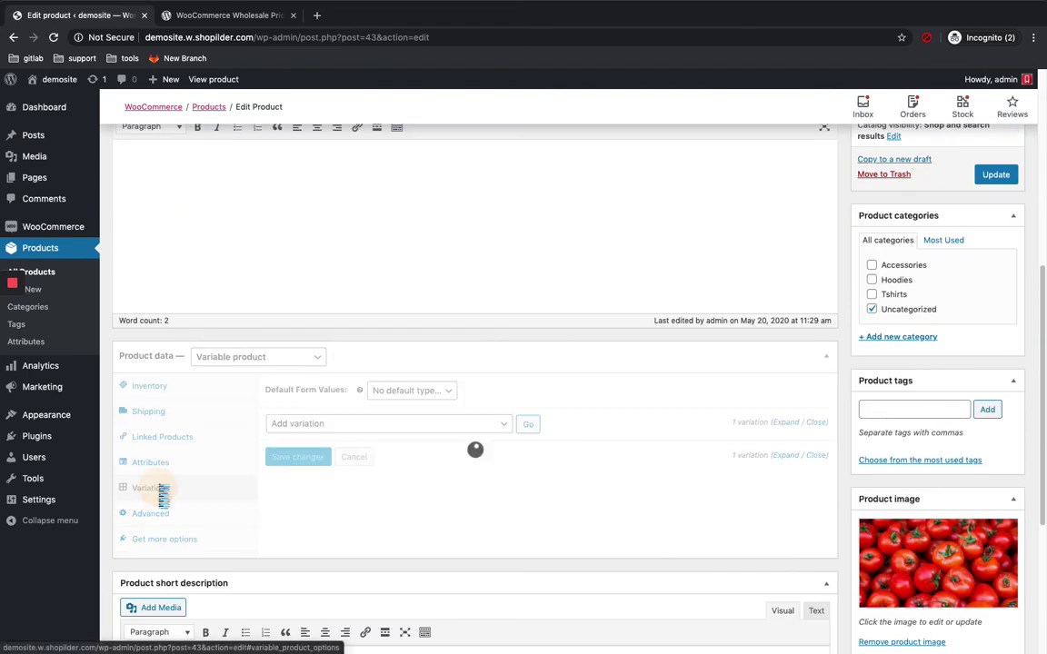
pyautogui.scroll(-2, 239, 451)
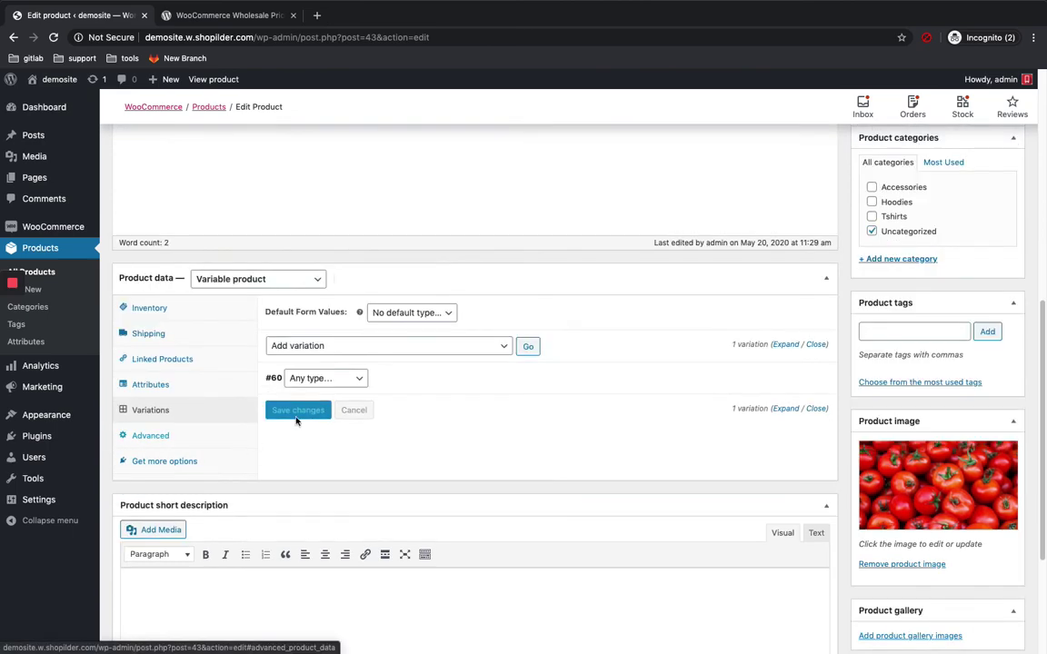
pyautogui.click(401, 386)
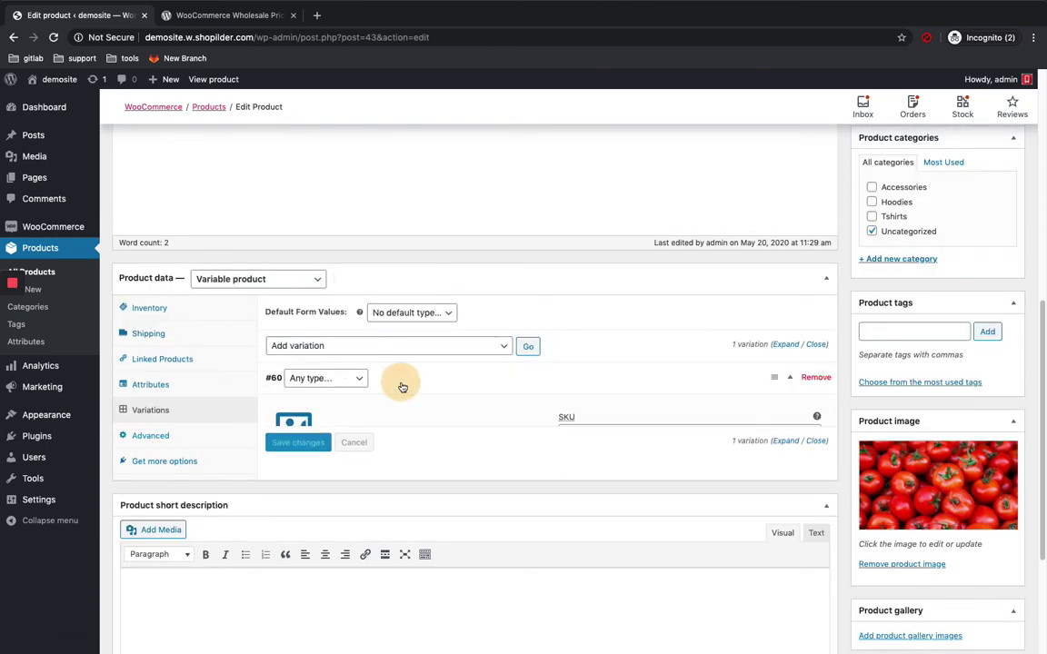
# - Enter 10 as variation #60's Wholesale Customer price and save the variation changes
pyautogui.scroll(-5, 401, 376)
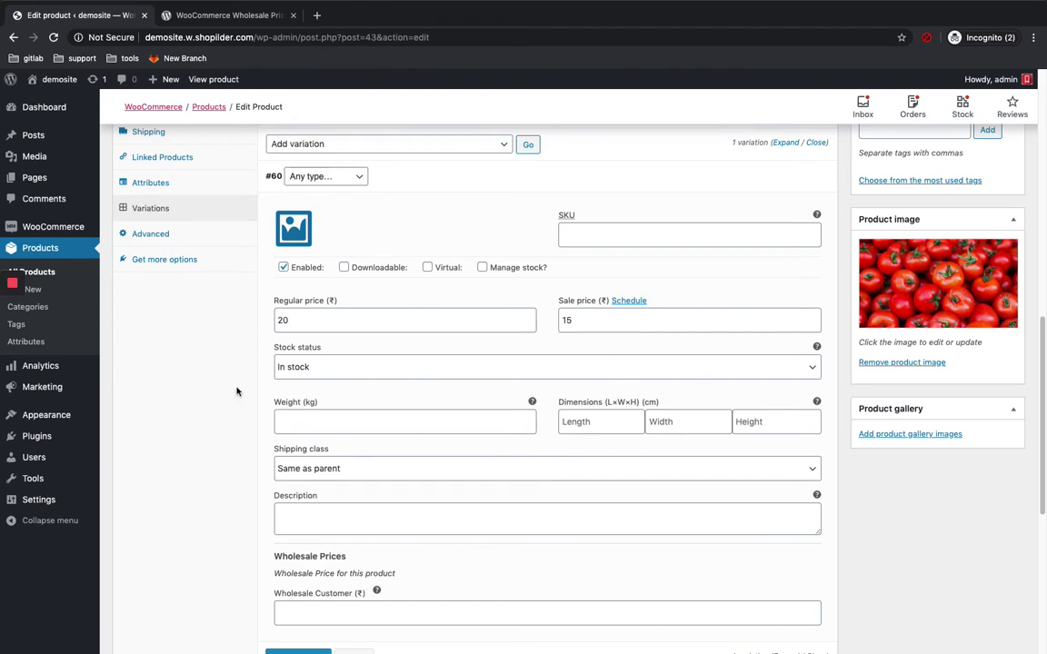
pyautogui.scroll(-2, 273, 418)
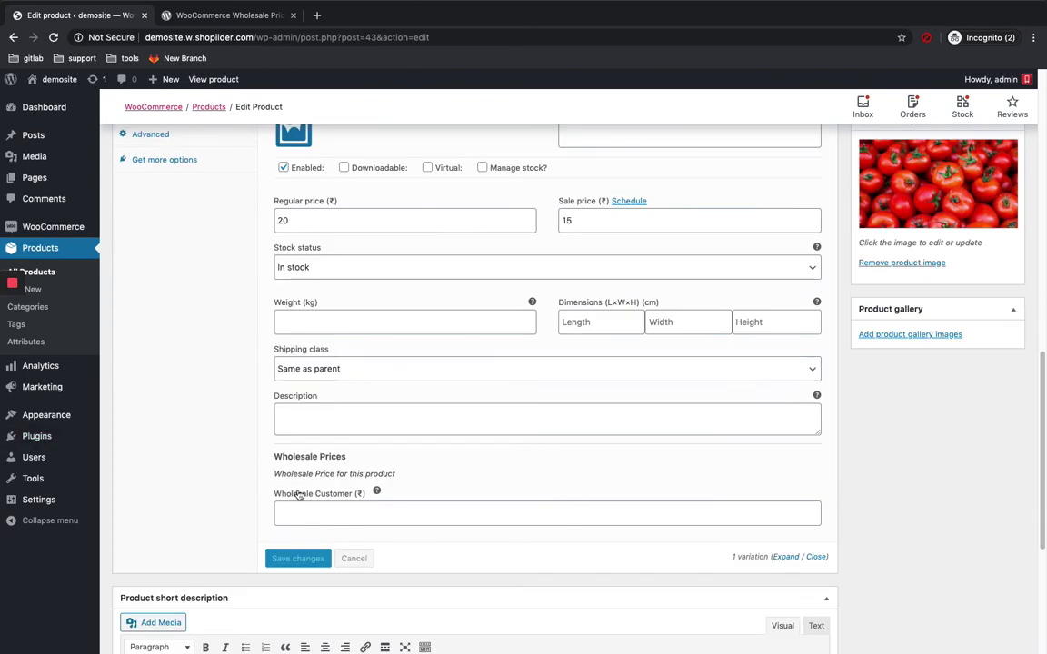
pyautogui.click(322, 513)
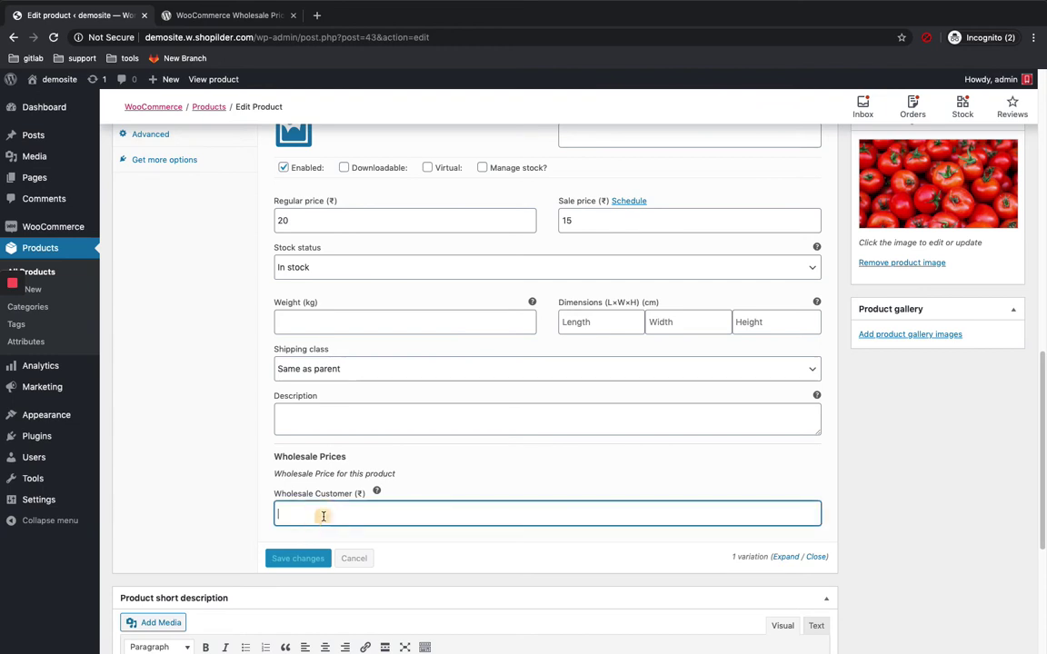
pyautogui.write('10')
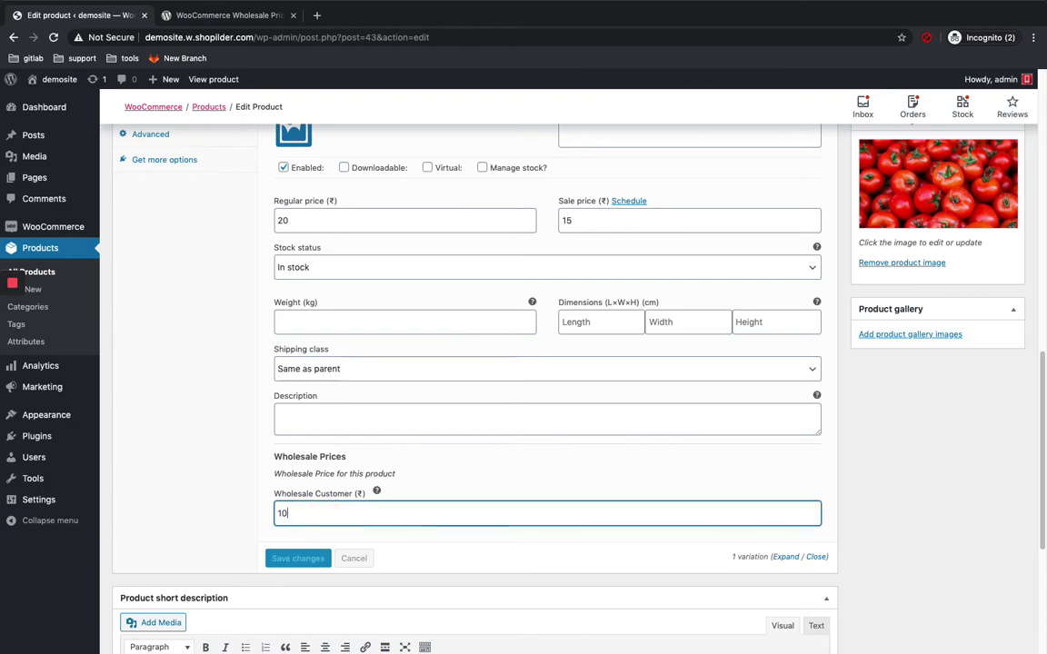
pyautogui.click(424, 550)
pyautogui.click(303, 559)
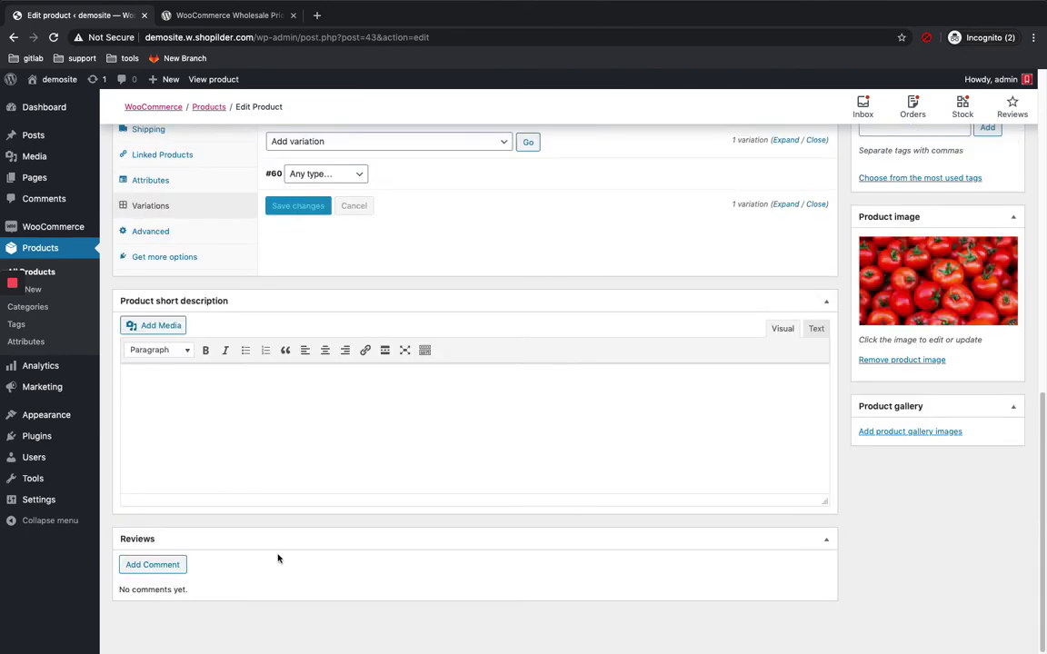
pyautogui.scroll(3, 526, 439)
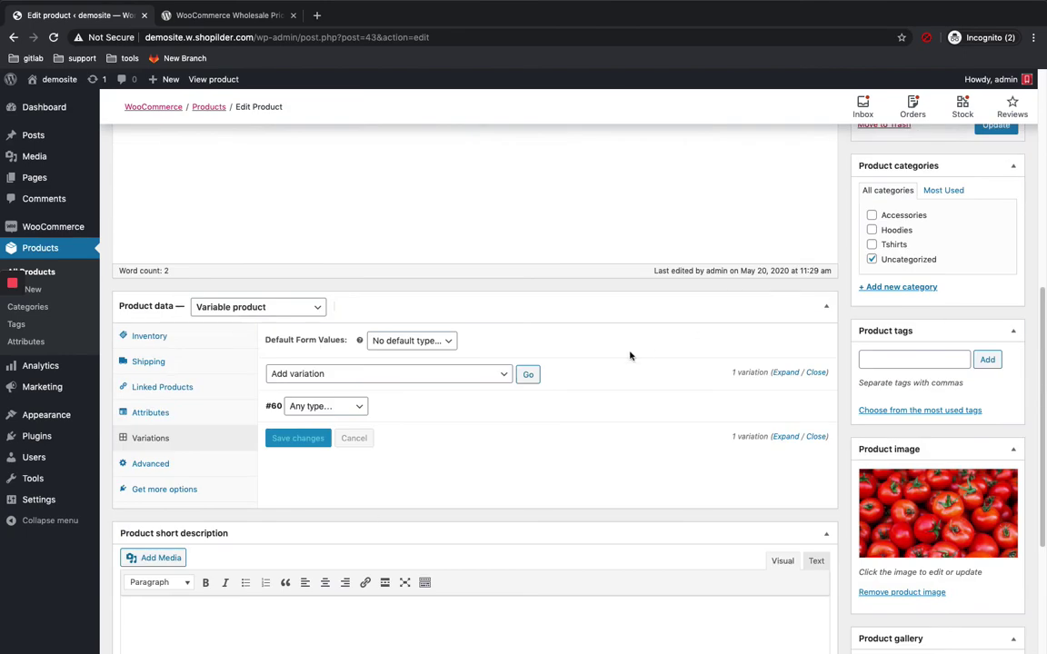
pyautogui.scroll(2, 629, 355)
# - Update the tomato product so the variation's ₹10 wholesale price is stored
pyautogui.click(994, 239)
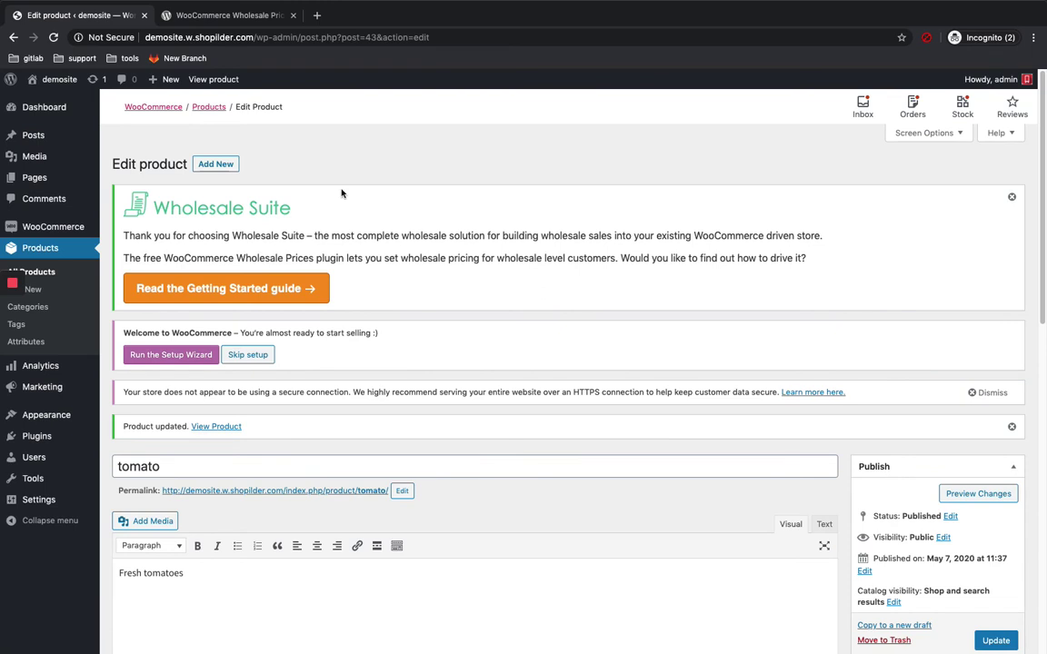
pyautogui.scroll(-2, 405, 145)
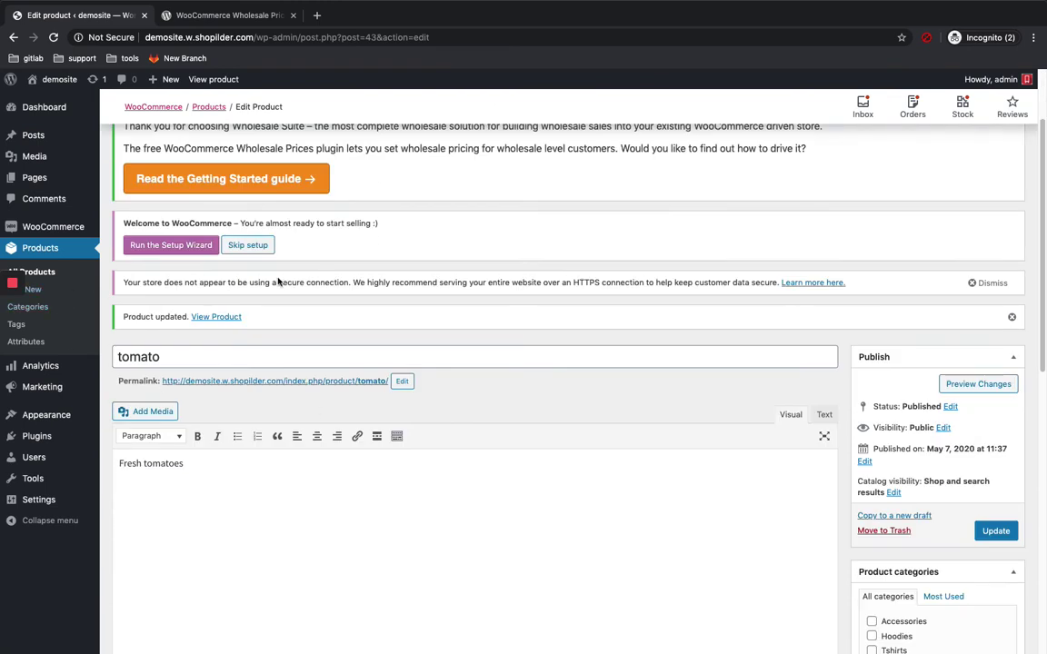
pyautogui.moveTo(56, 80)
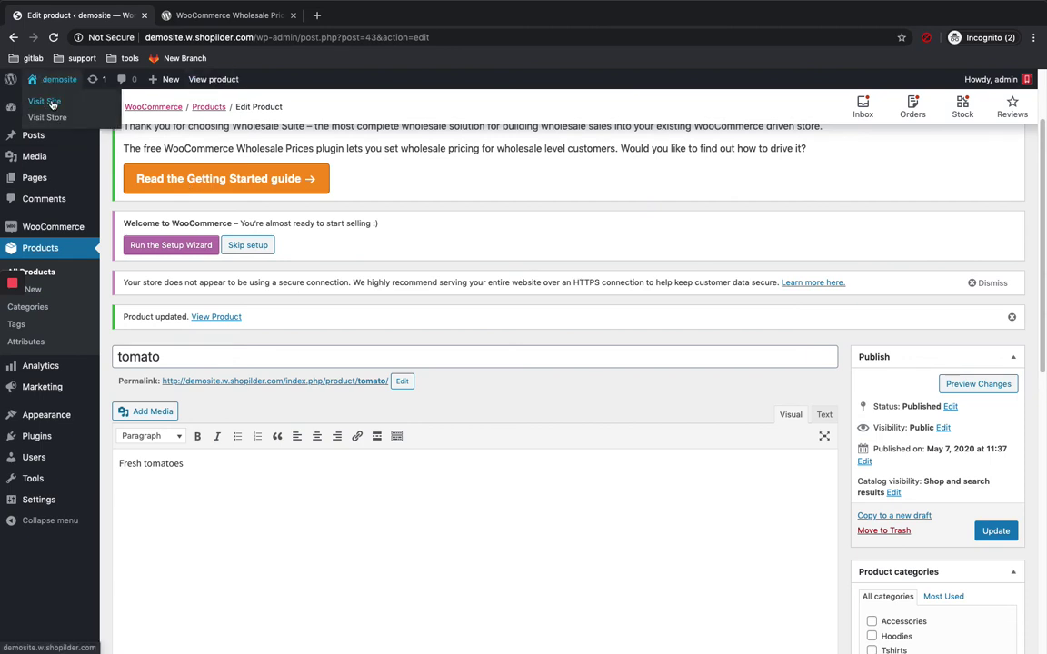
pyautogui.scroll(-1, 65, 206)
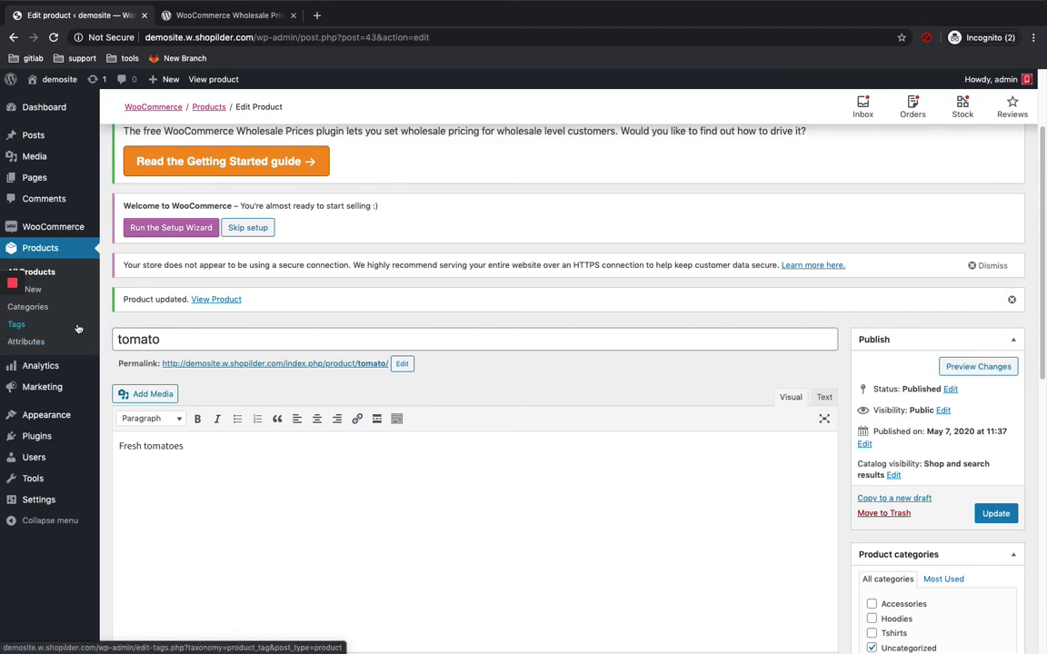
pyautogui.moveTo(51, 459)
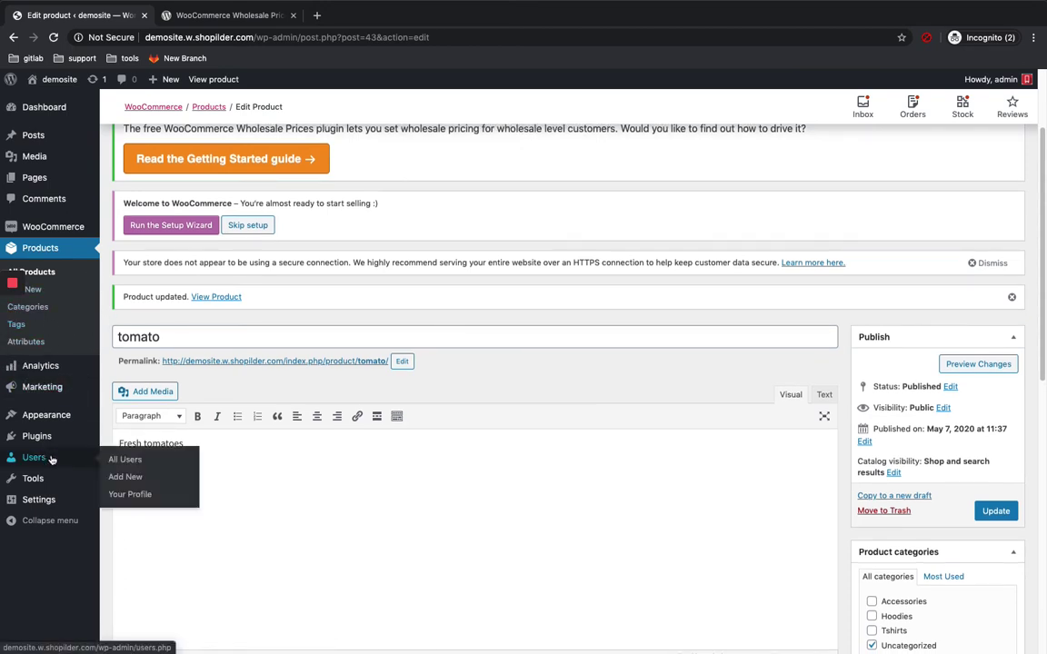
# - Start a new user and enter its username and e-mail address, fixing the e-mail's capitalisation
pyautogui.click(126, 476)
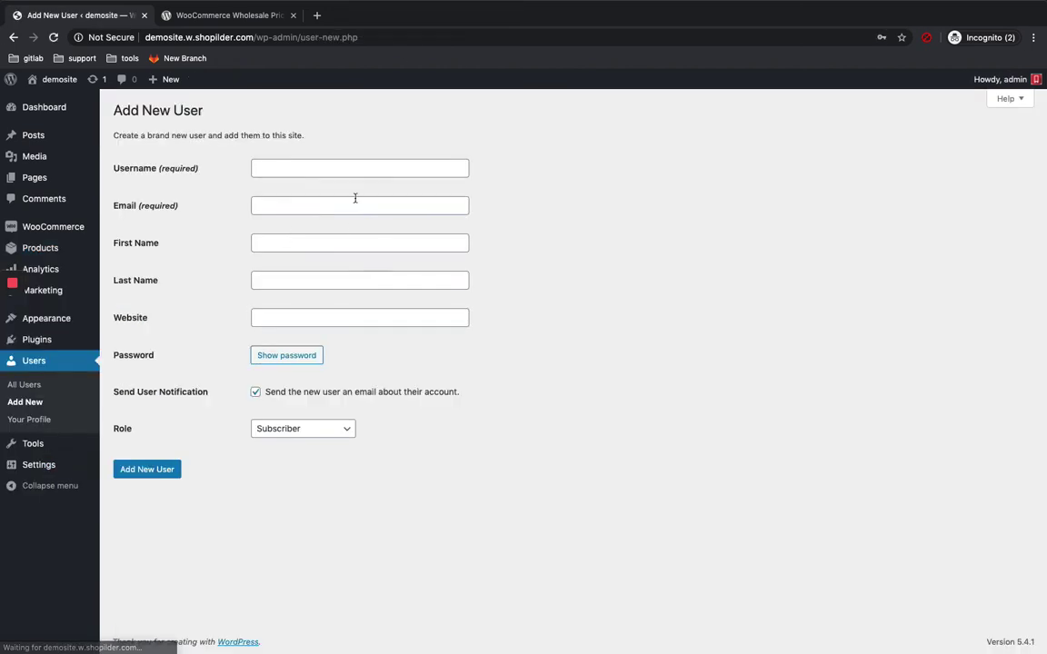
pyautogui.click(299, 170)
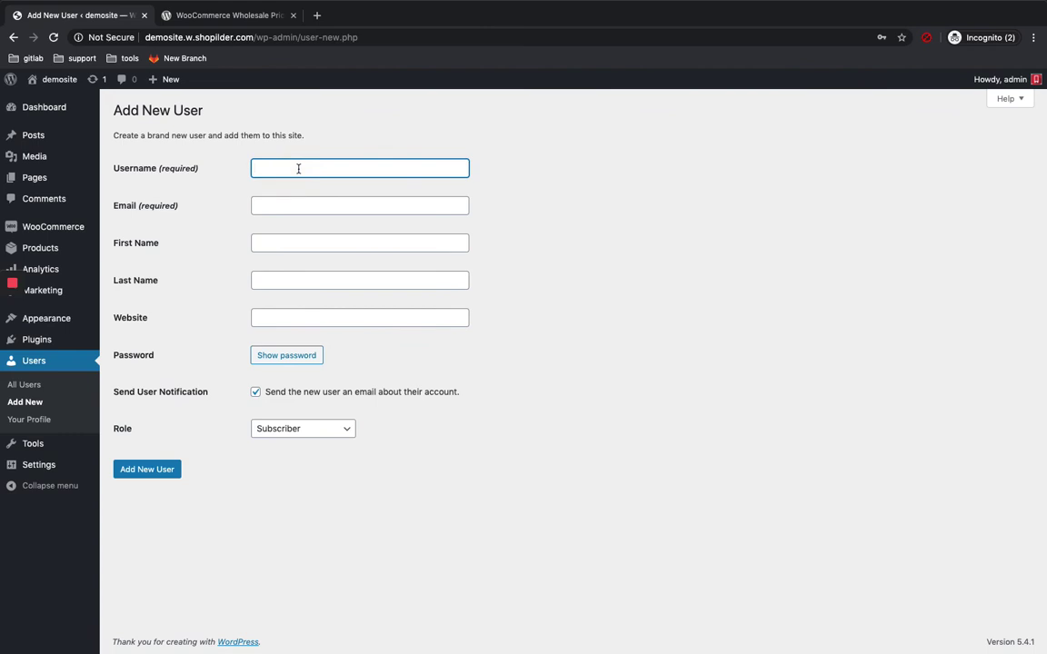
pyautogui.write('t')
pyautogui.write('E')
pyautogui.click(289, 207)
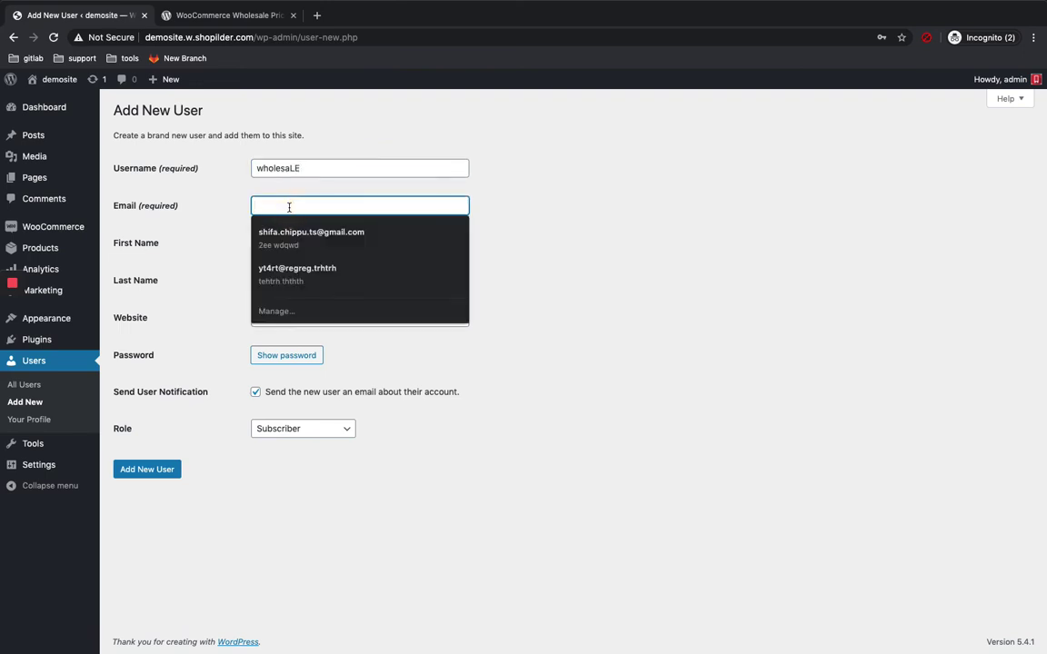
pyautogui.write('Whole')
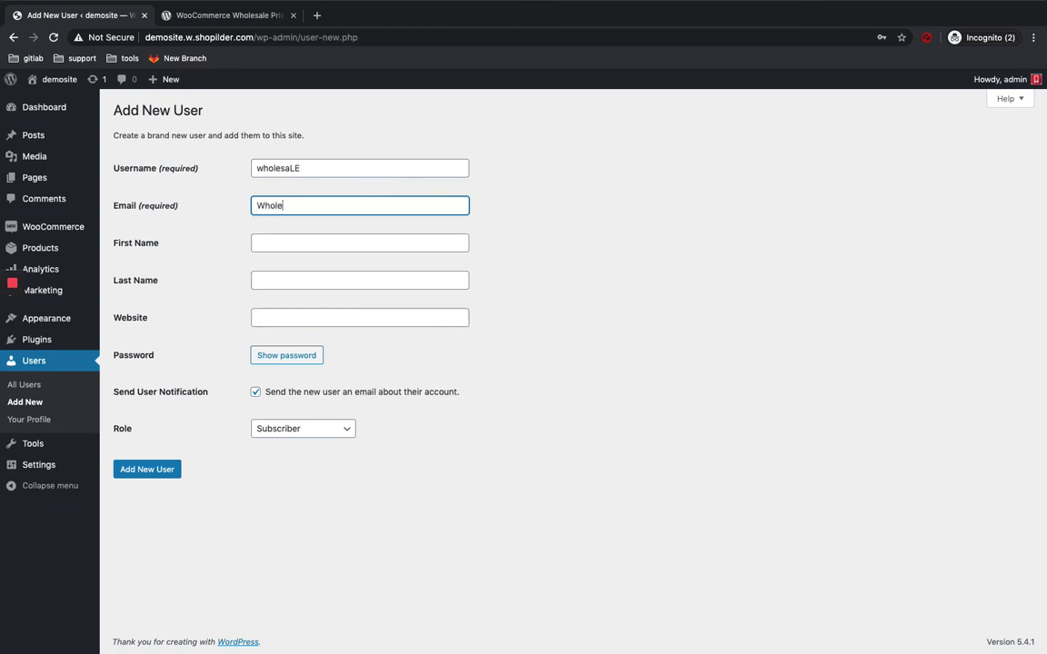
pyautogui.write('sale.com')
pyautogui.click(261, 206)
pyautogui.press('BackSpace')
pyautogui.write('w')
pyautogui.press('Left')
pyautogui.write('user@')
pyautogui.click(336, 167)
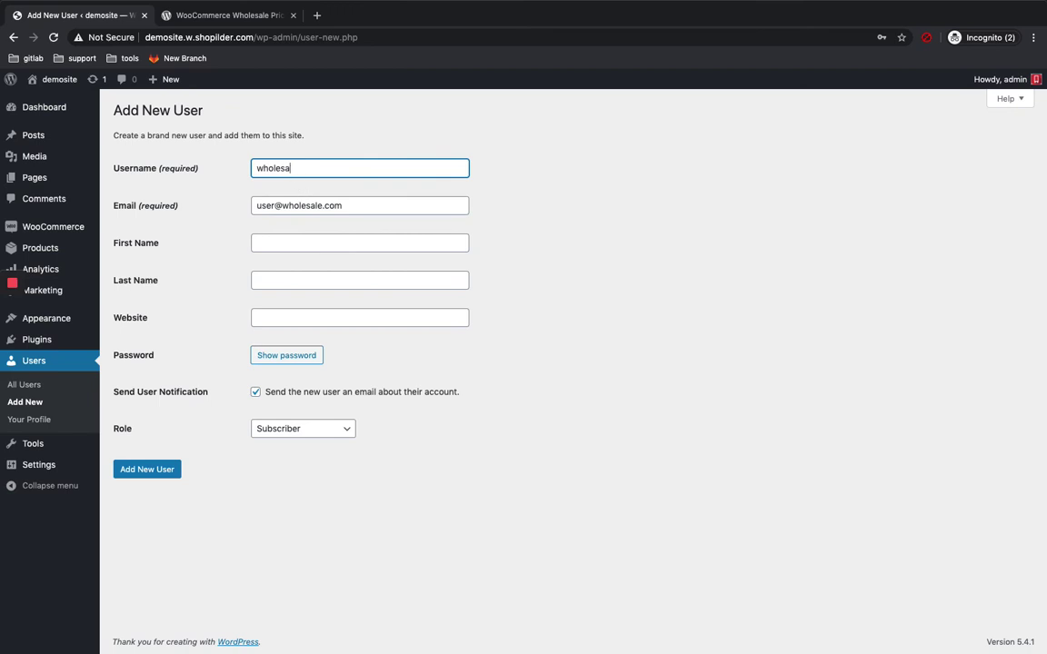
# - Fill in the new user's first name and last name
pyautogui.click(300, 245)
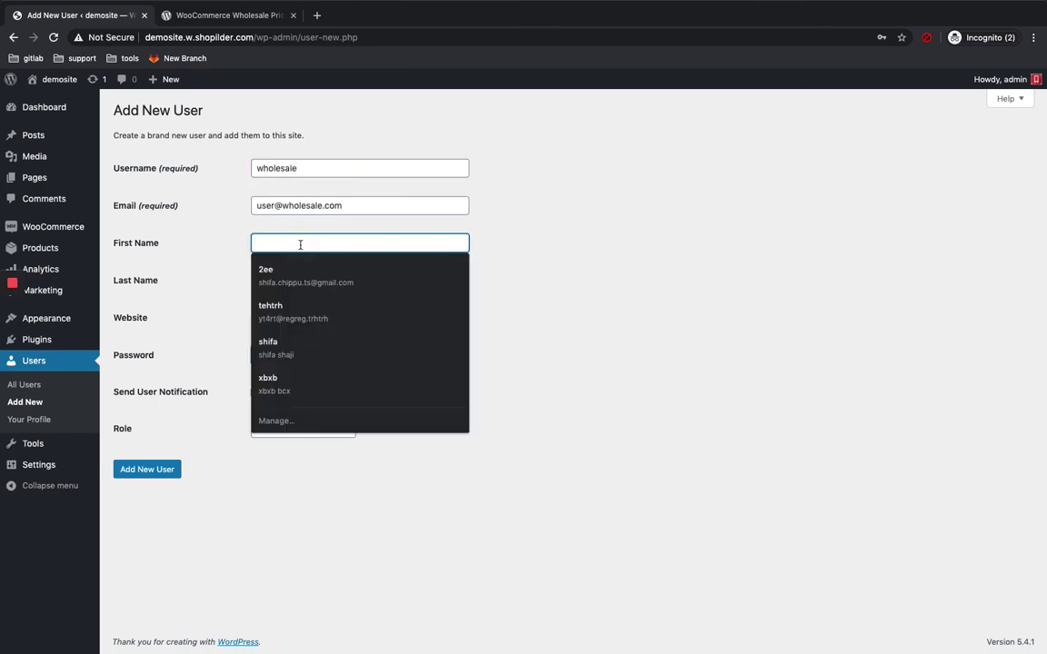
pyautogui.write('user')
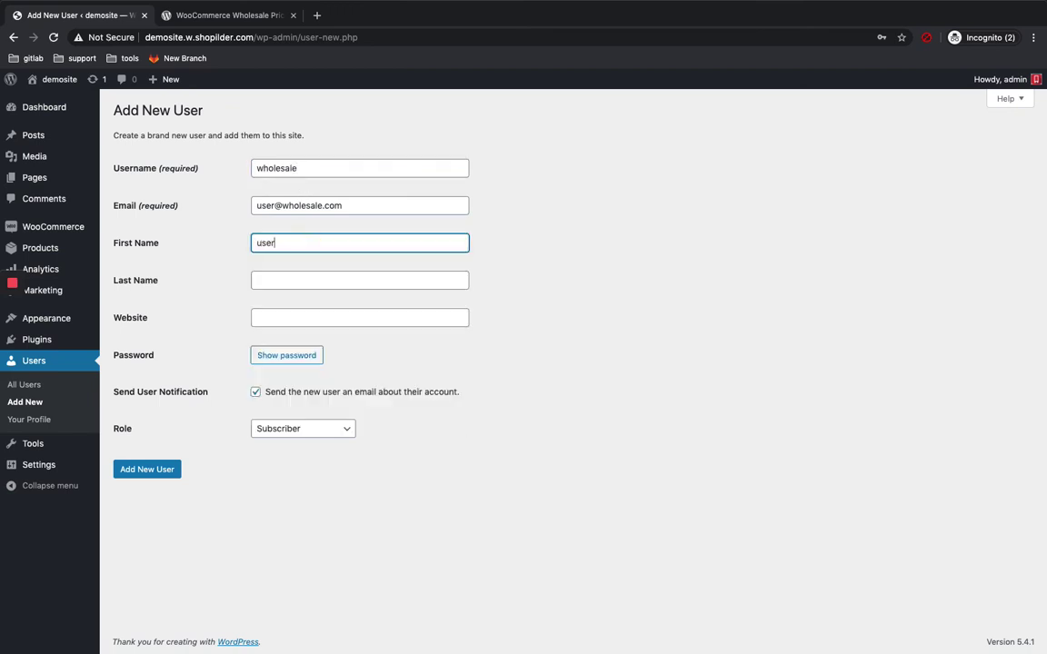
pyautogui.click(293, 279)
pyautogui.write('wholesale')
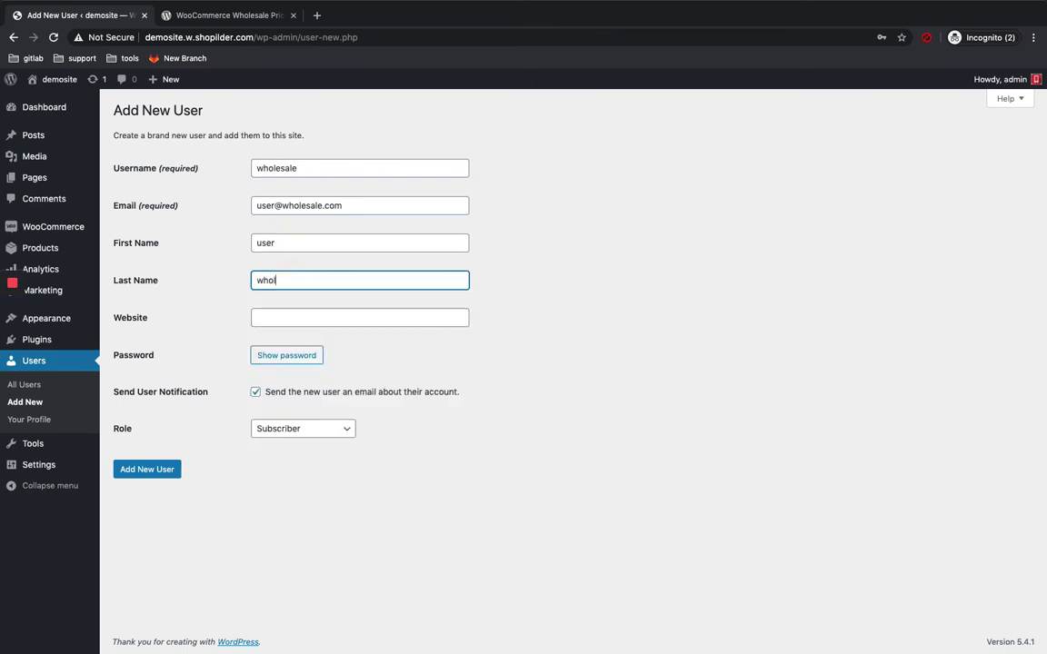
pyautogui.click(313, 321)
# - Replace the generated password with a custom weak one and confirm weak password use
pyautogui.click(628, 326)
pyautogui.click(285, 355)
pyautogui.tripleClick(390, 354)
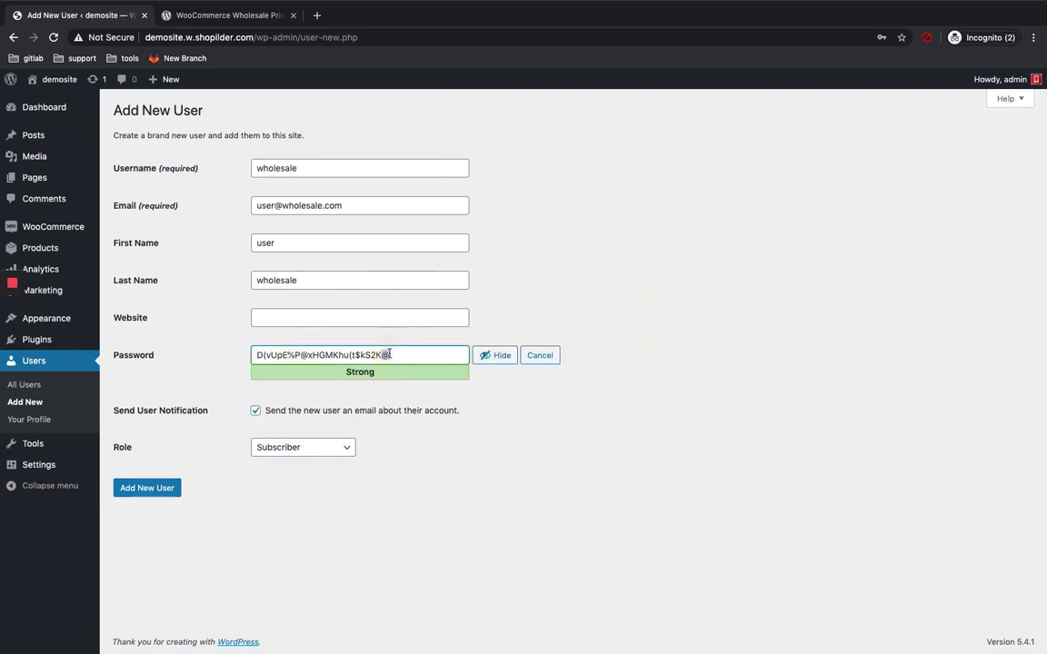
pyautogui.press('BackSpace')
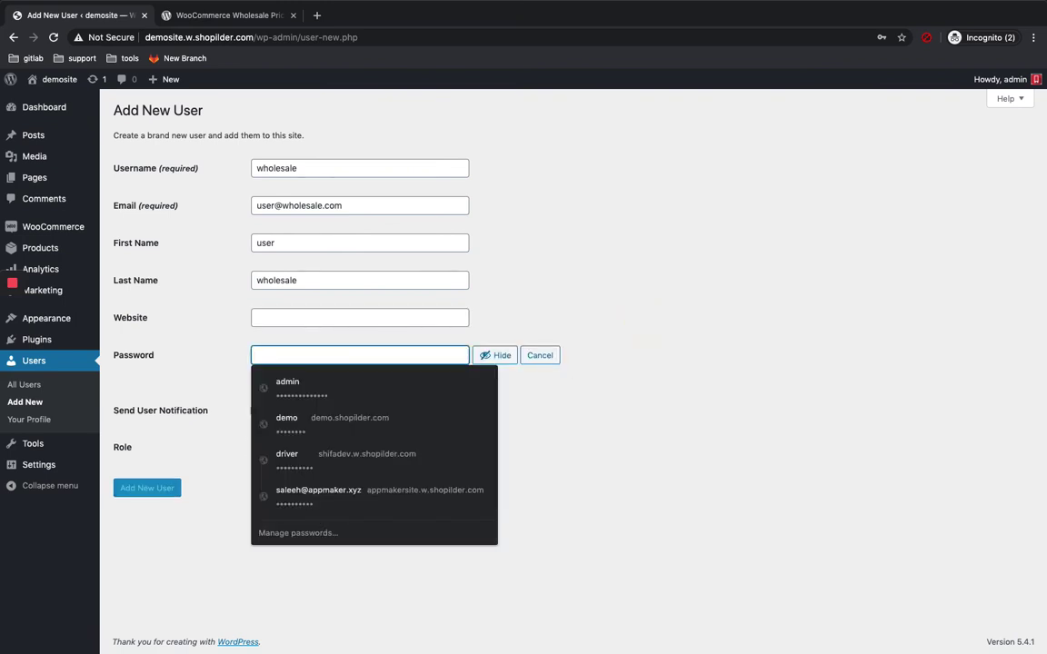
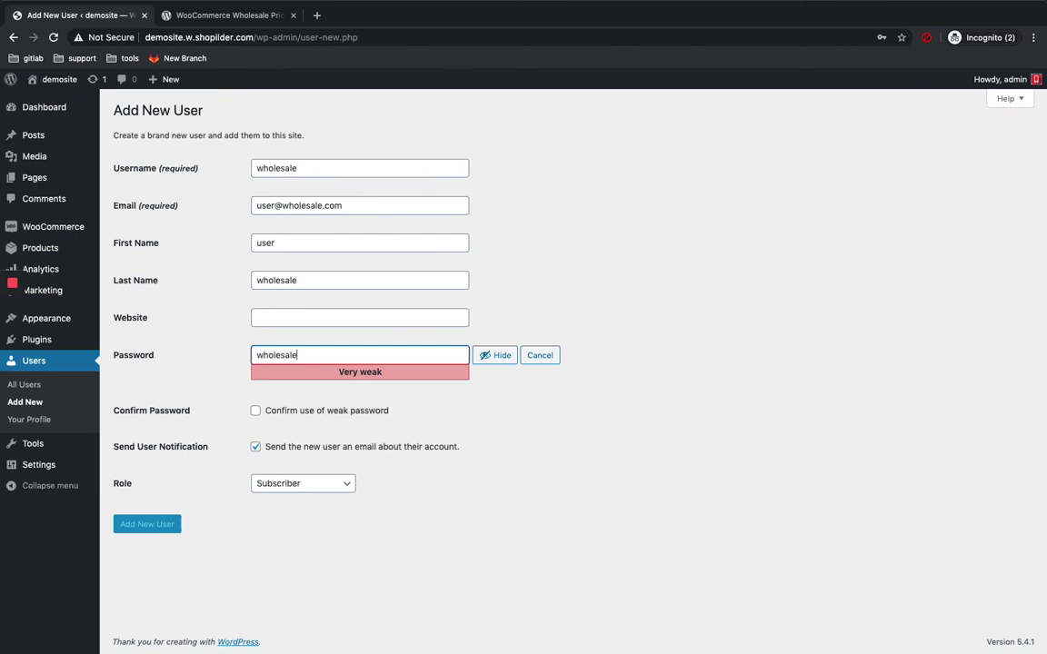
pyautogui.click(256, 411)
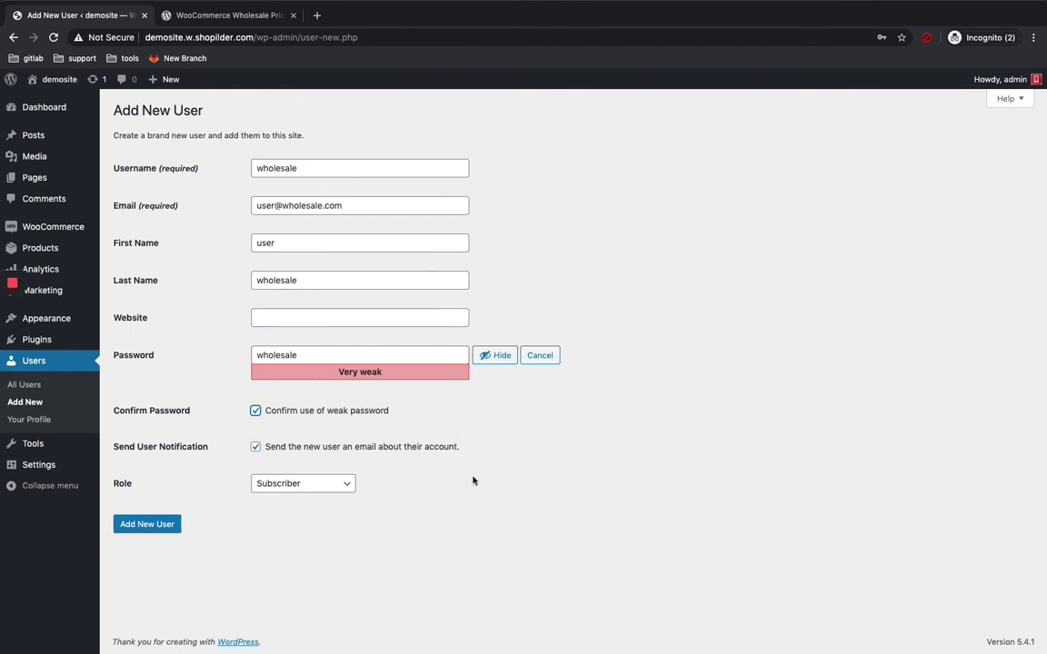
# - Set the user's role to Wholesale Customer and submit the new user
pyautogui.click(269, 516)
pyautogui.click(348, 484)
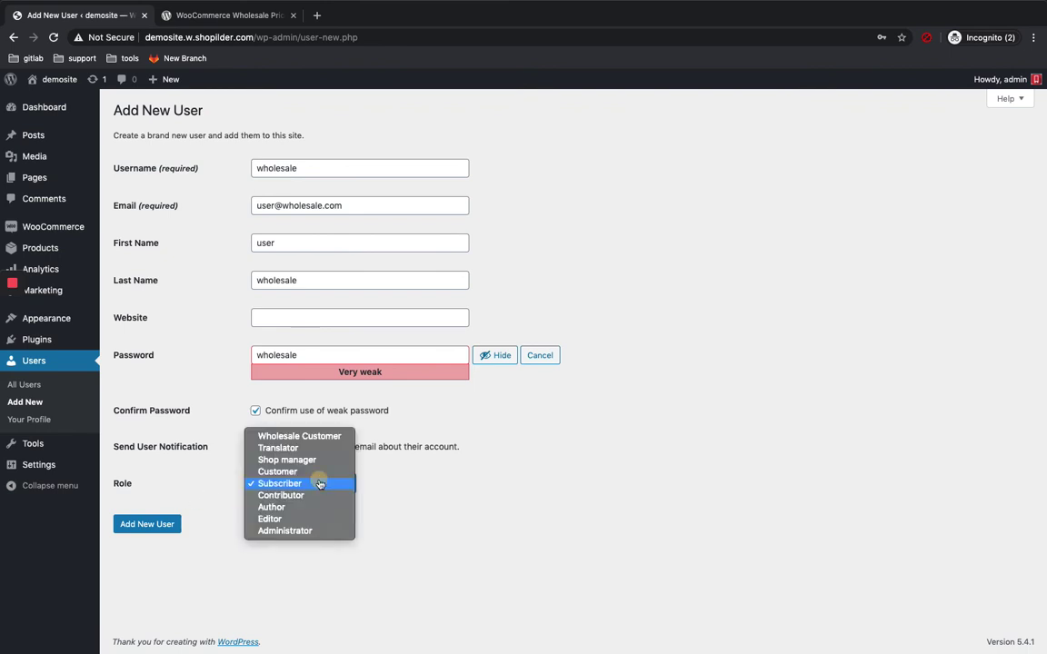
pyautogui.click(305, 436)
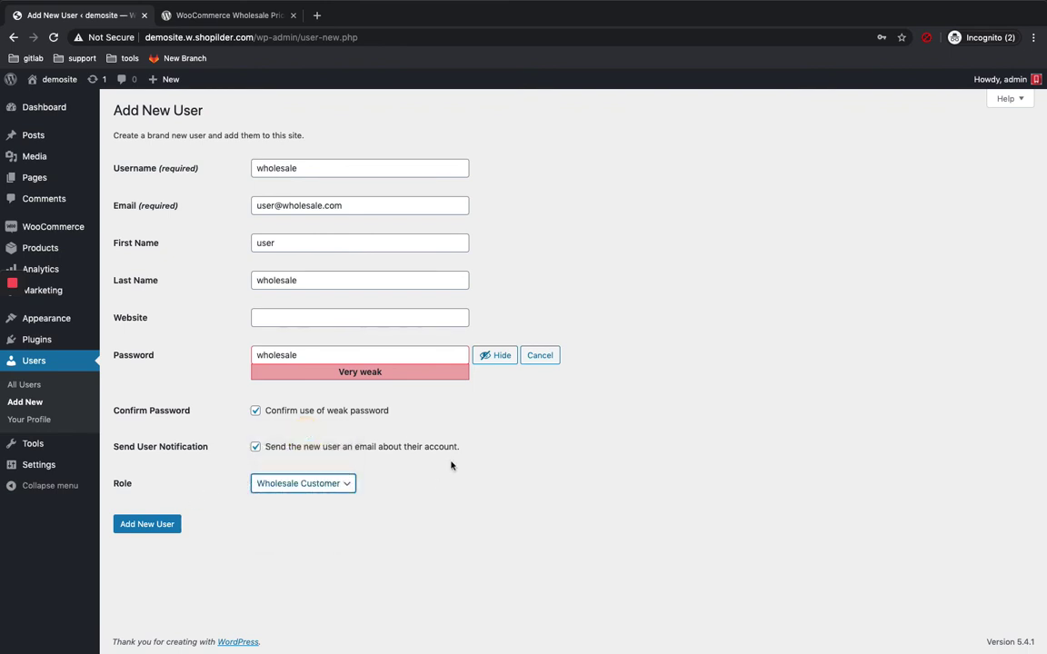
pyautogui.click(141, 527)
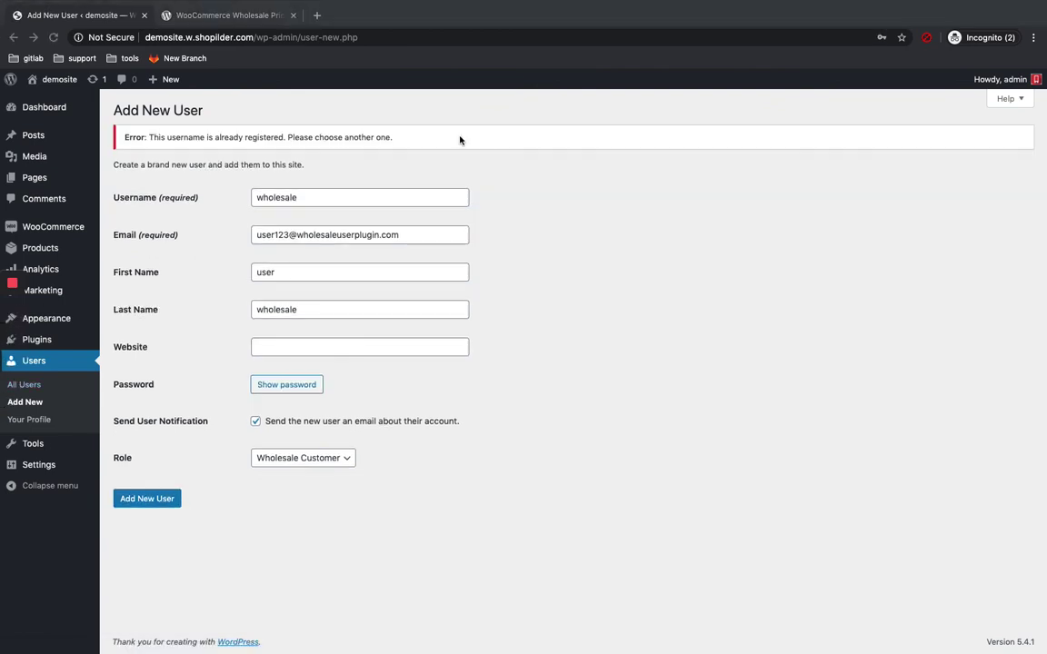
# - Append 'us' to the username to make it unique and resubmit the new user
pyautogui.click(317, 197)
pyautogui.write('user')
pyautogui.click(147, 498)
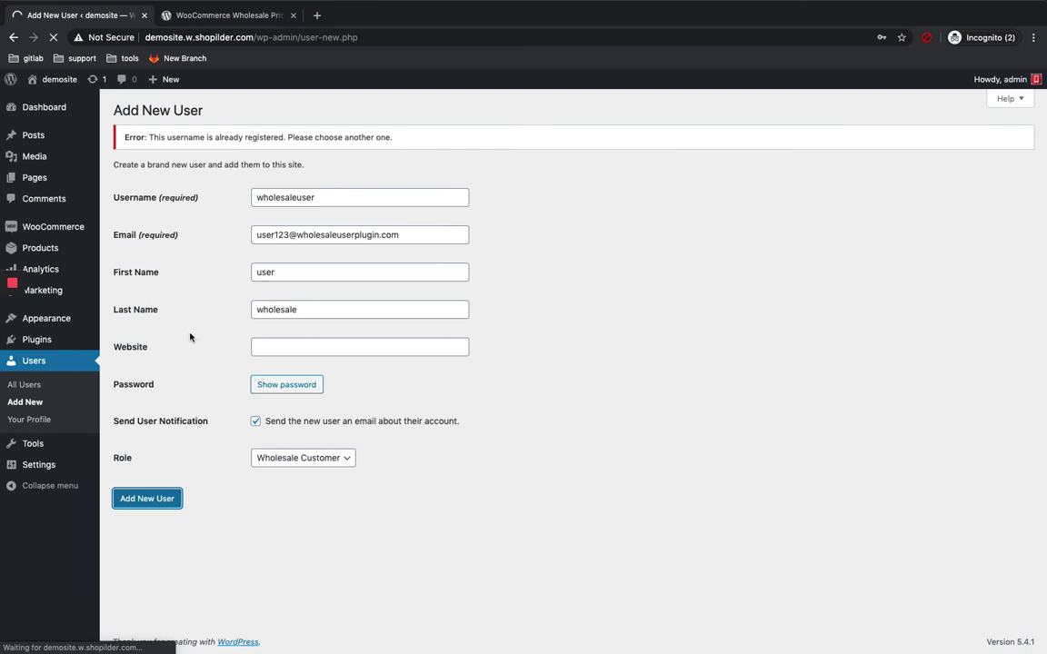
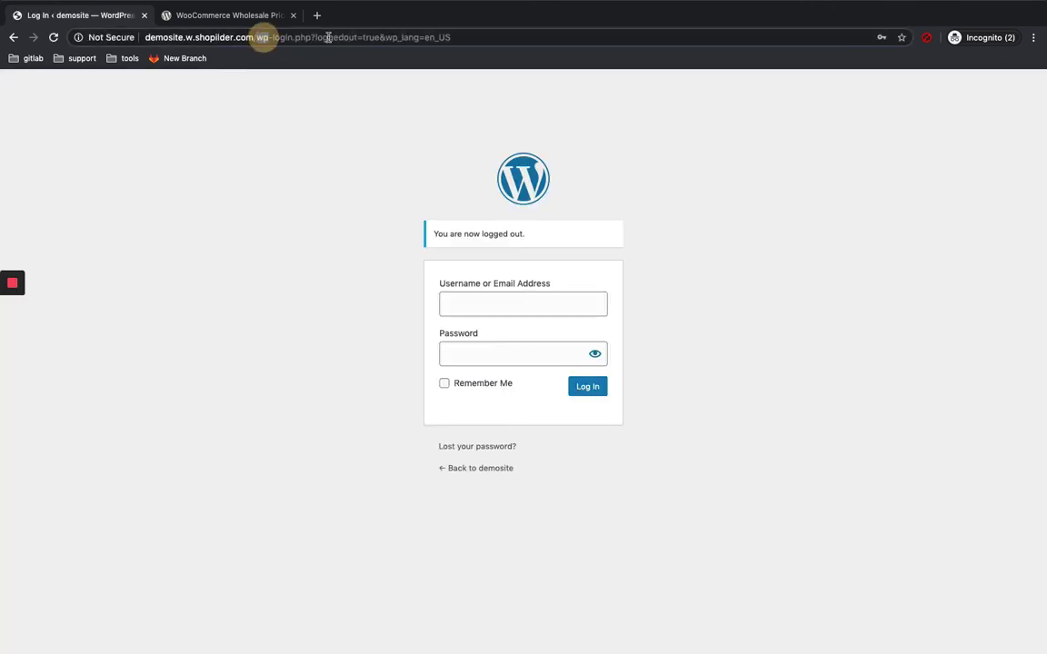
# - Load the site's home page by removing the login path from the address
pyautogui.moveTo(328, 38); pyautogui.dragTo(509, 37)
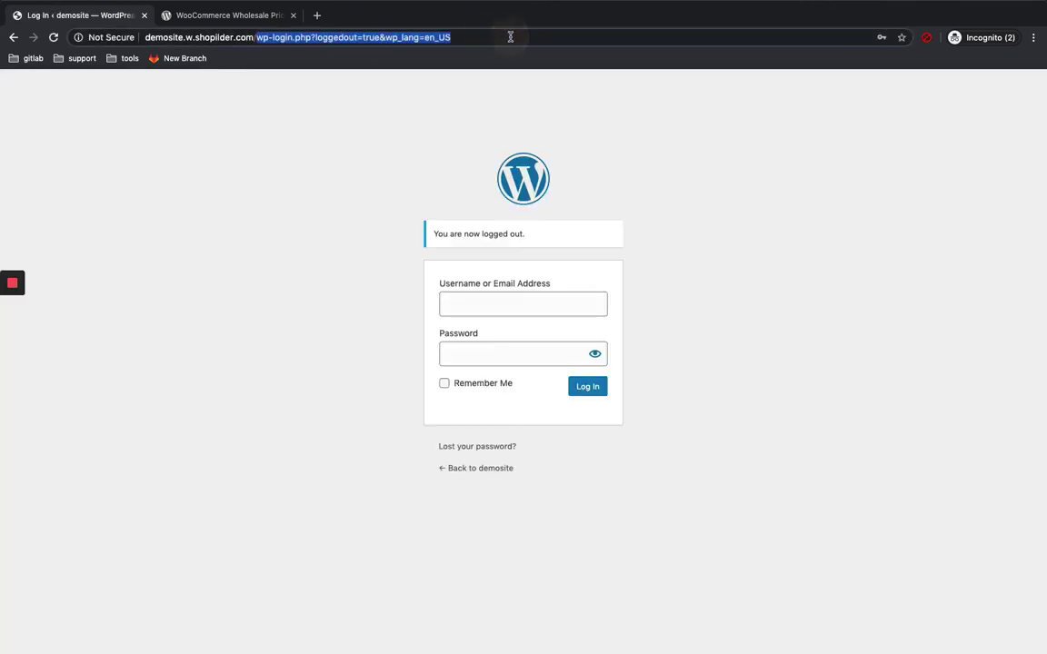
pyautogui.press('BackSpace')
pyautogui.press('Return')
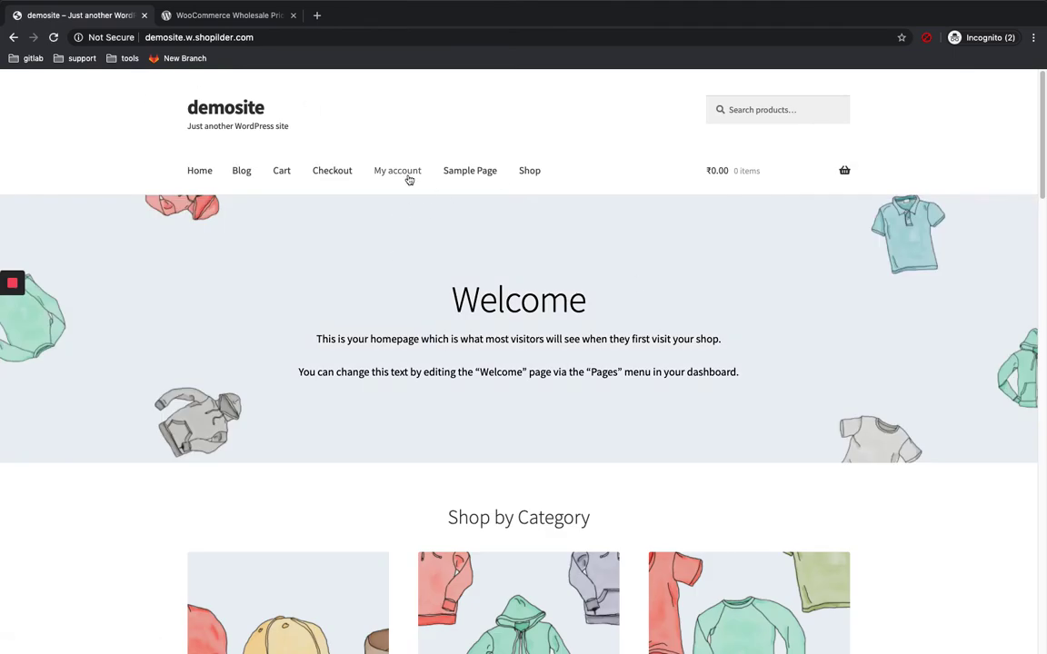
# - On My account, log in with the wholesale customer's username and password
pyautogui.click(405, 174)
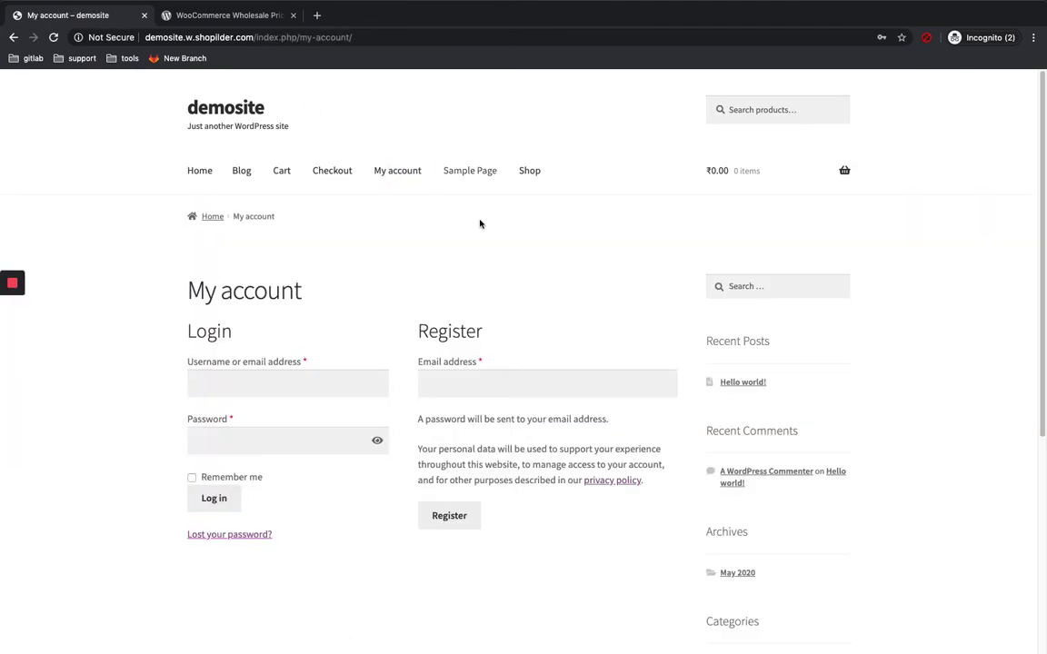
pyautogui.click(211, 382)
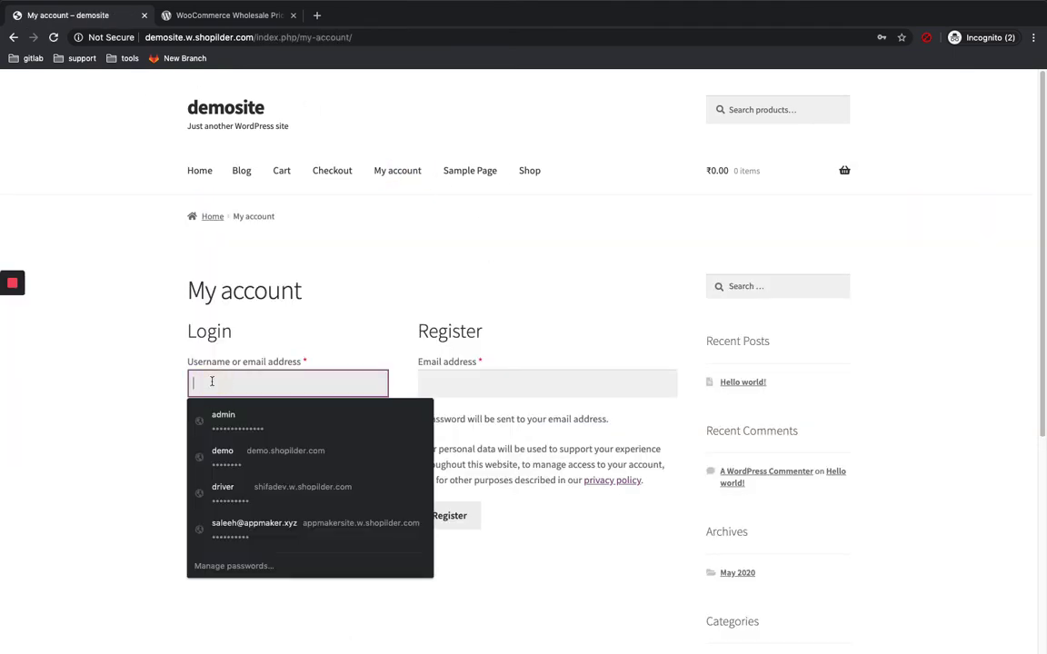
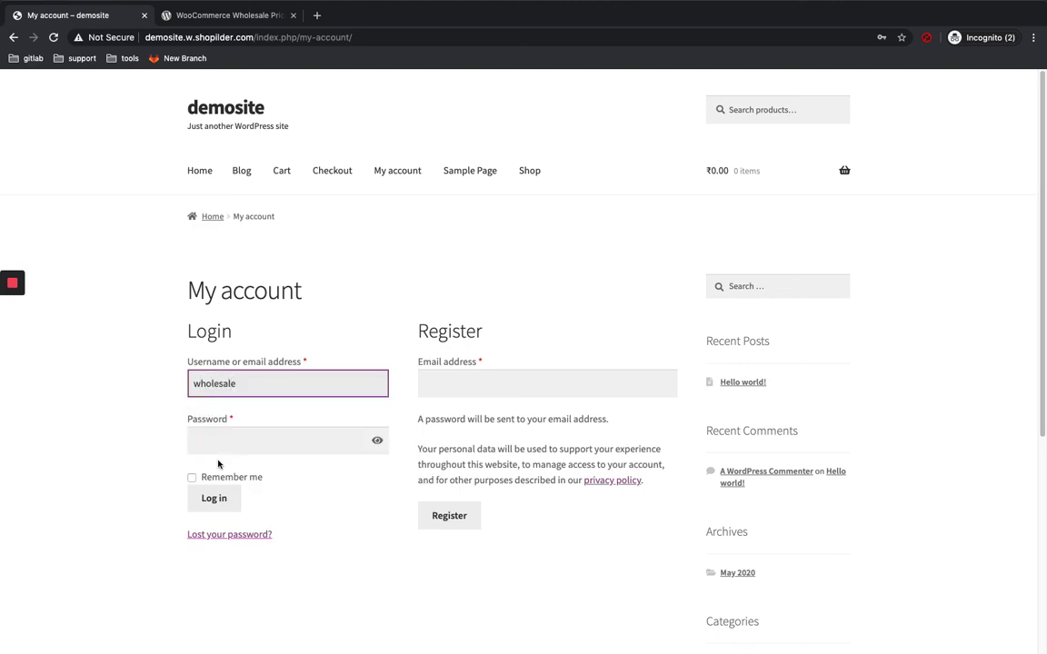
pyautogui.click(215, 440)
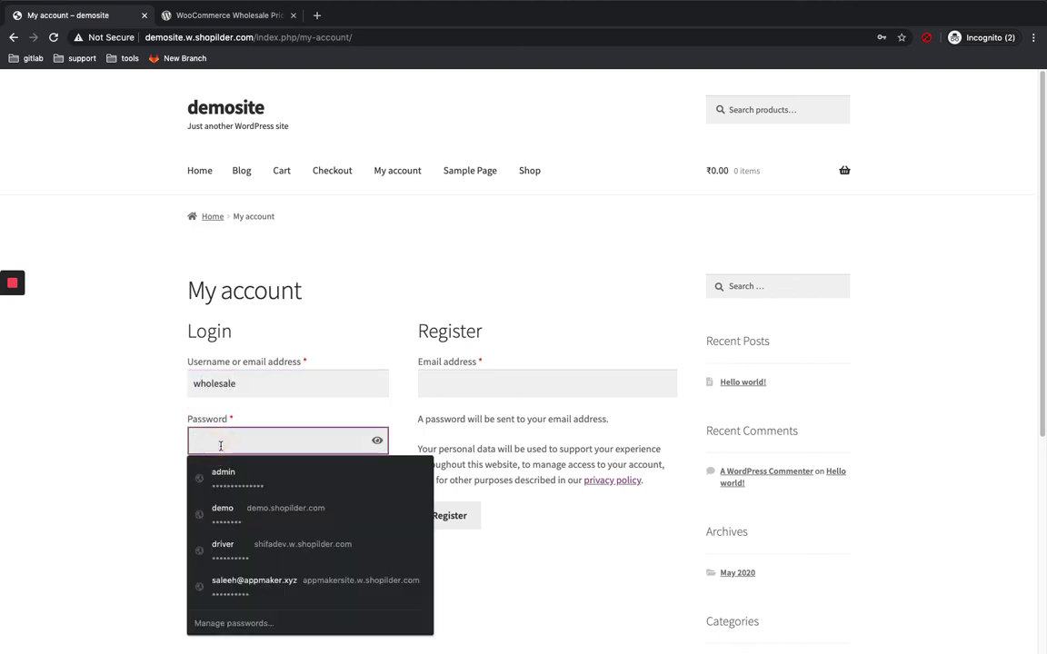
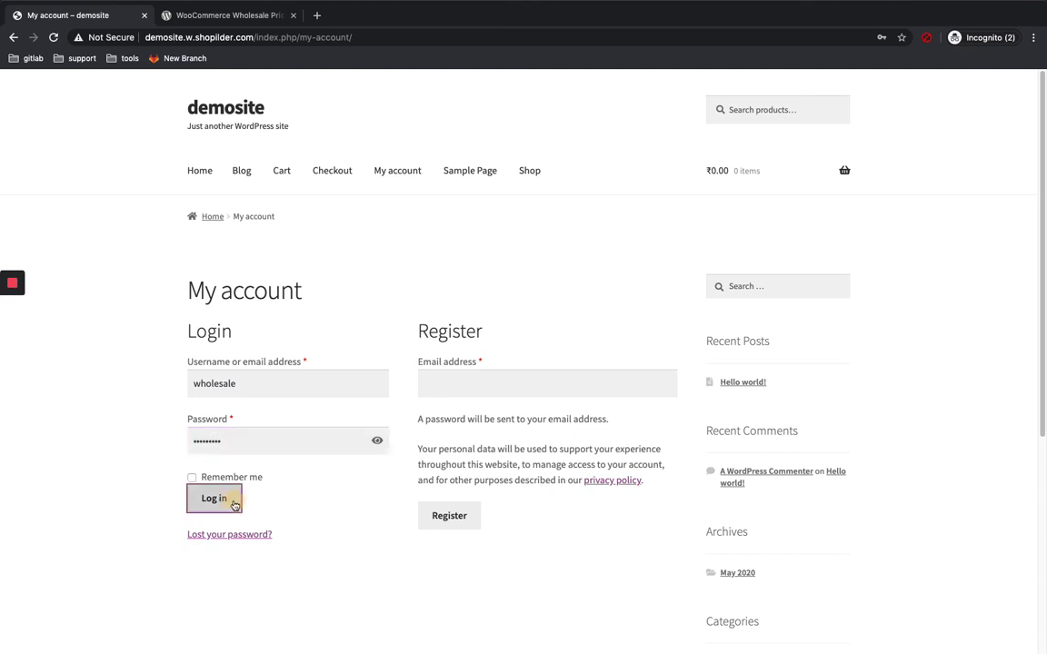
pyautogui.click(213, 498)
pyautogui.moveTo(11, 314)
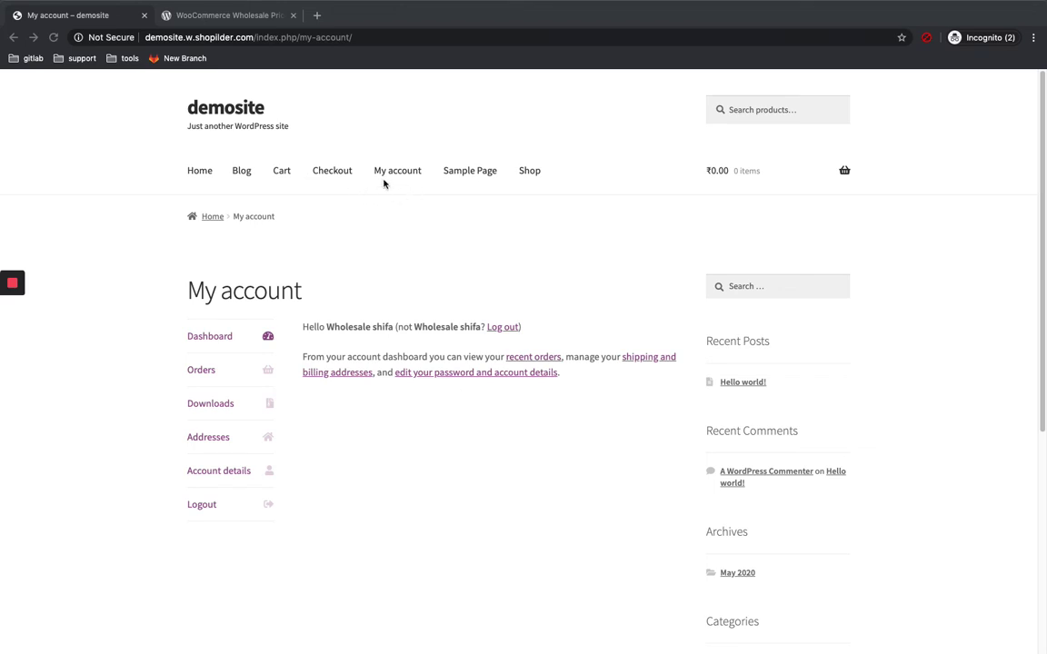
# - Open the Shop listing and scroll down to chilly, priced at ₹12.00 wholesale
pyautogui.click(527, 172)
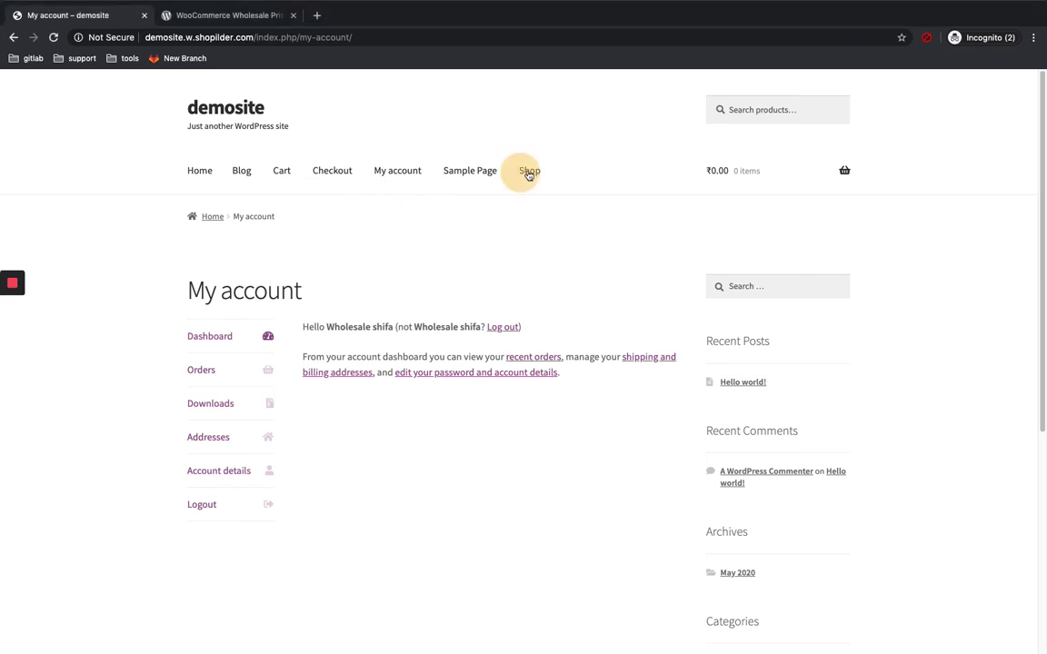
pyautogui.moveTo(2, 286)
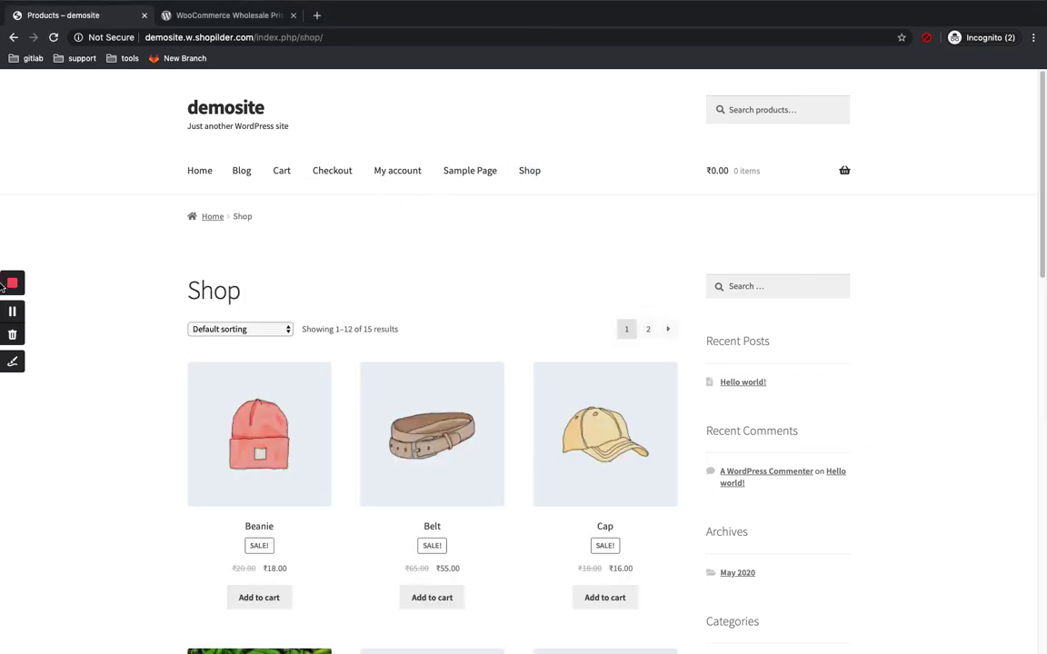
pyautogui.scroll(-5, 172, 308)
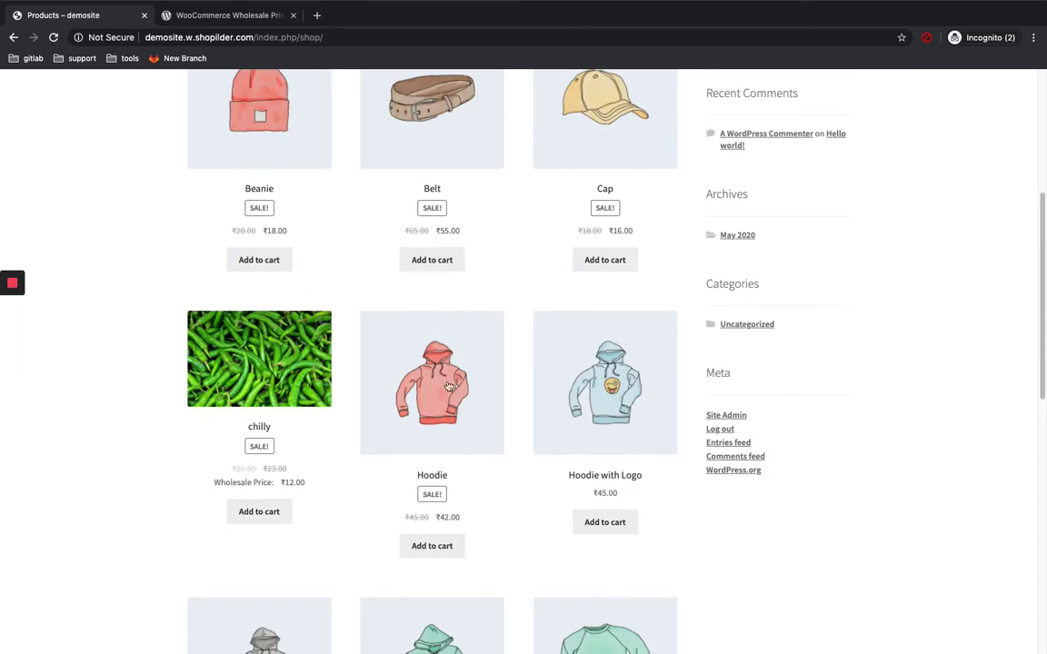
pyautogui.scroll(-1, 351, 439)
pyautogui.scroll(-1, 252, 415)
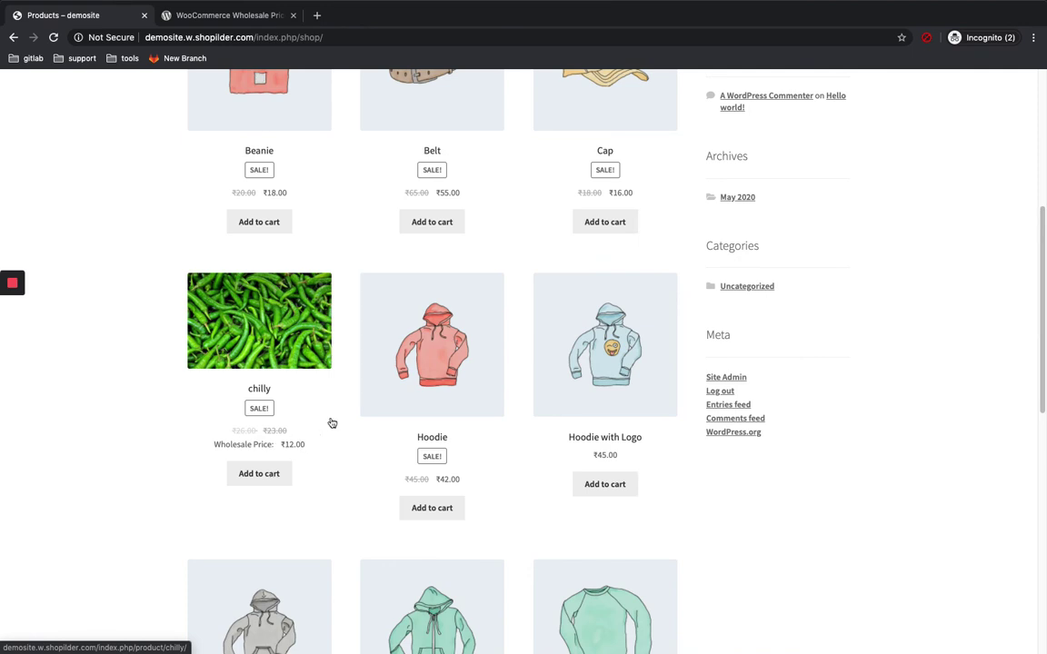
pyautogui.scroll(-1, 332, 422)
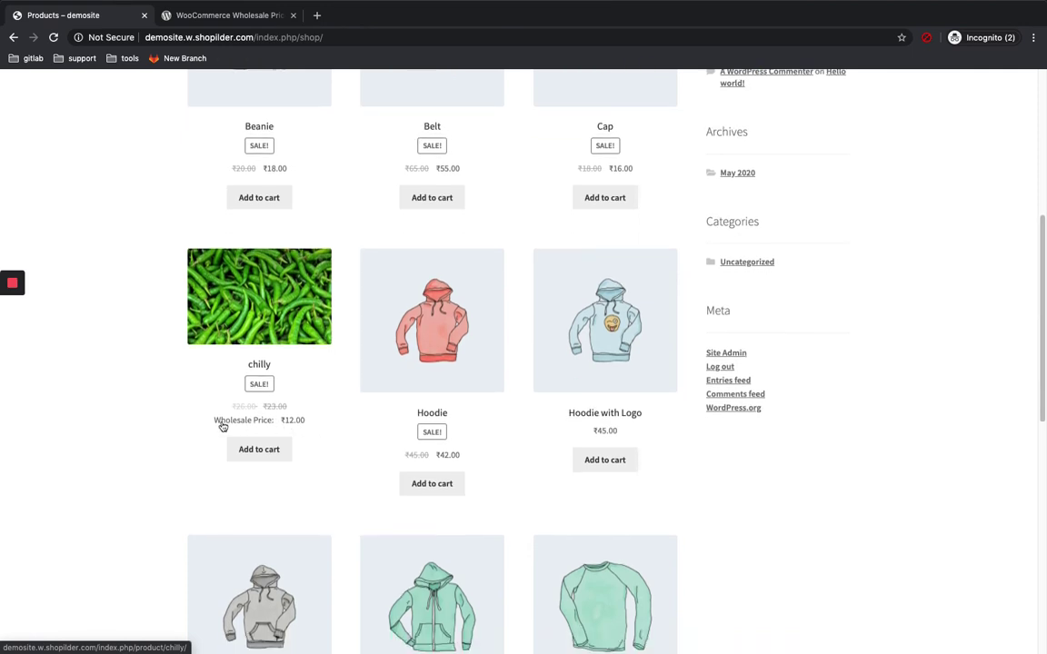
pyautogui.scroll(-1, 309, 416)
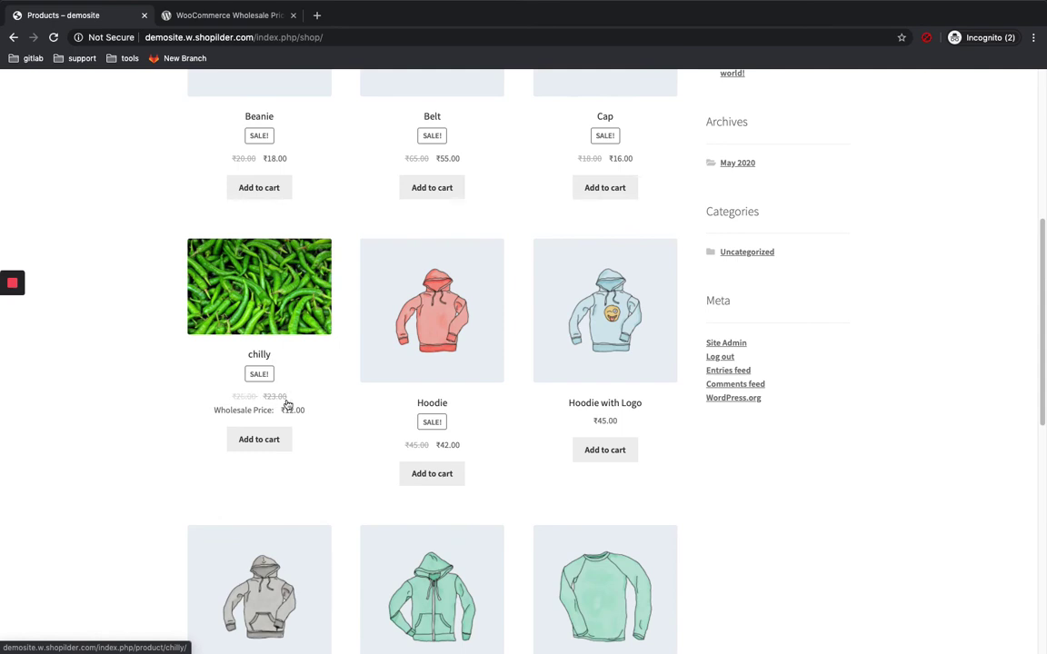
pyautogui.scroll(-1, 291, 403)
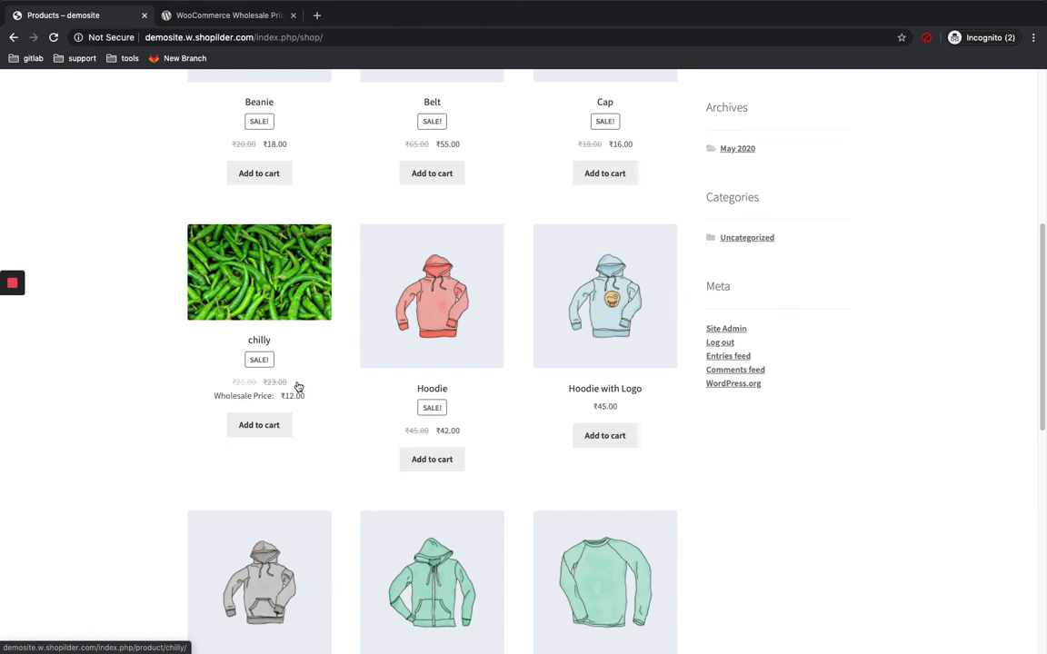
pyautogui.scroll(-2, 285, 354)
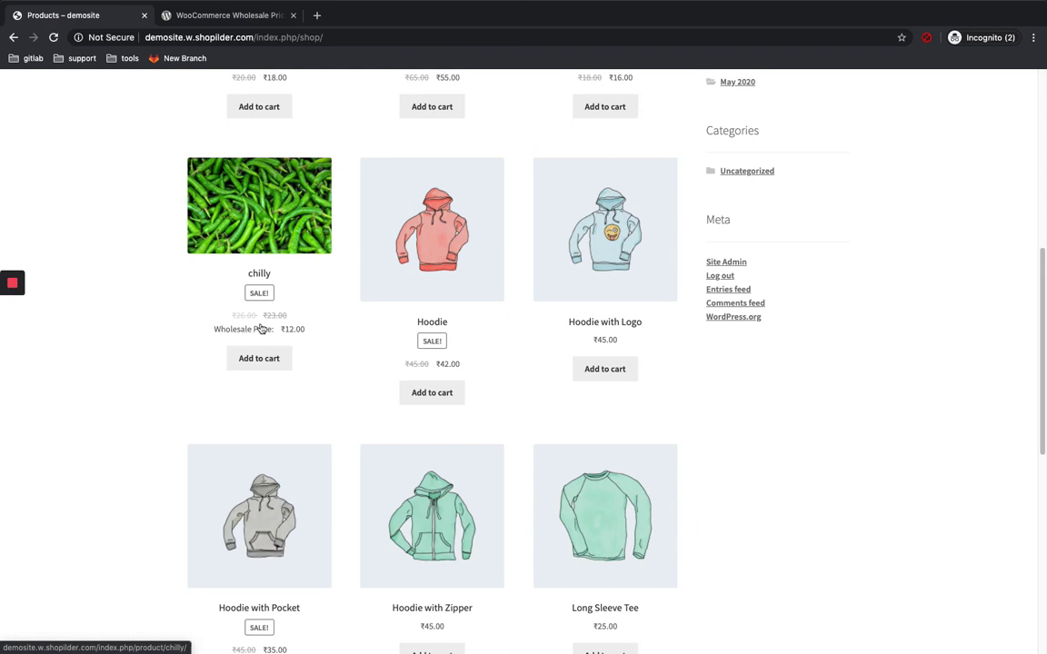
# - Open the chilly product page and add chilly to the cart
pyautogui.click(233, 202)
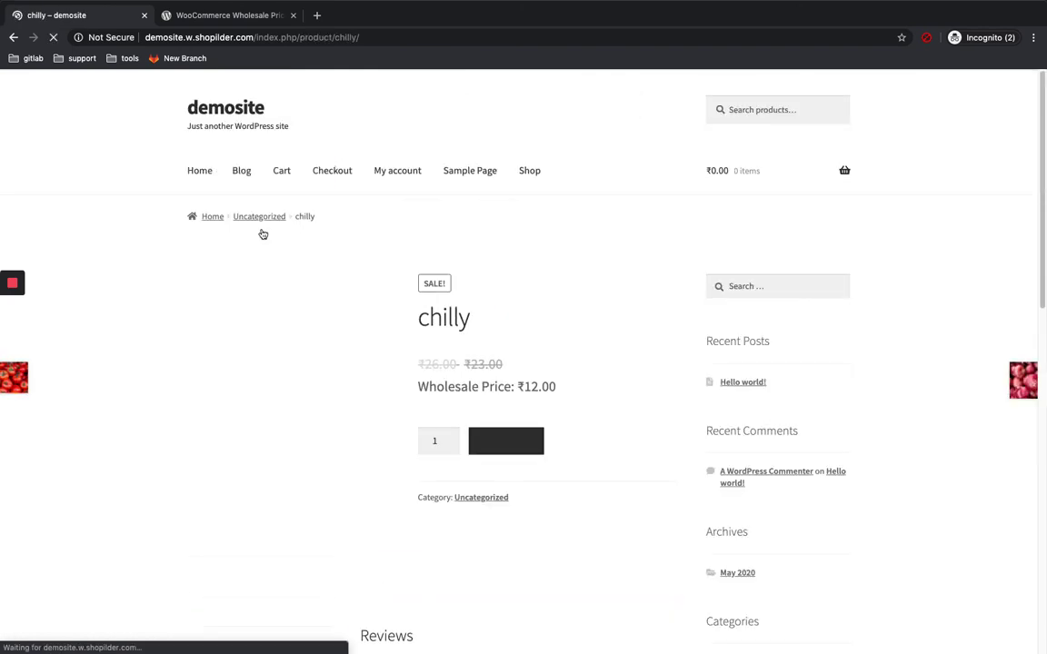
pyautogui.scroll(-1, 545, 345)
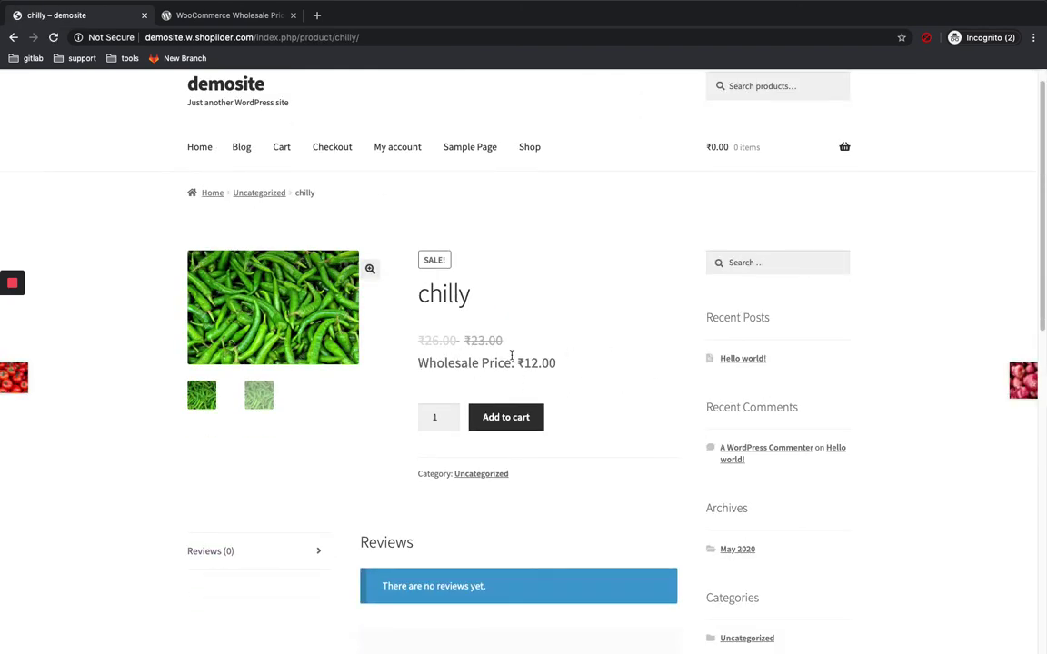
pyautogui.scroll(-3, 547, 354)
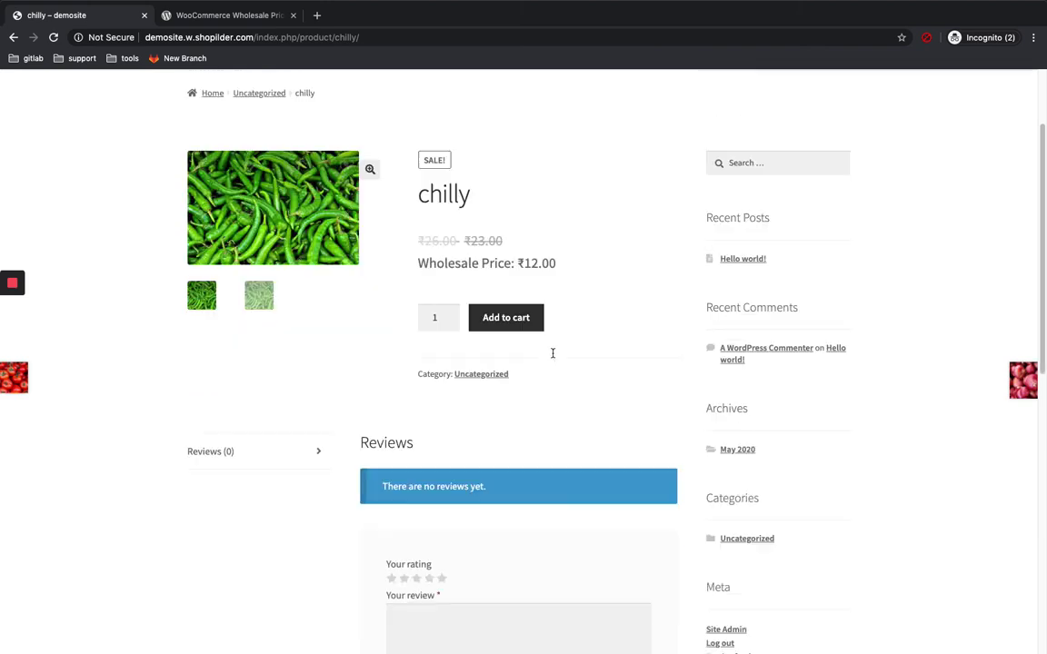
pyautogui.click(523, 304)
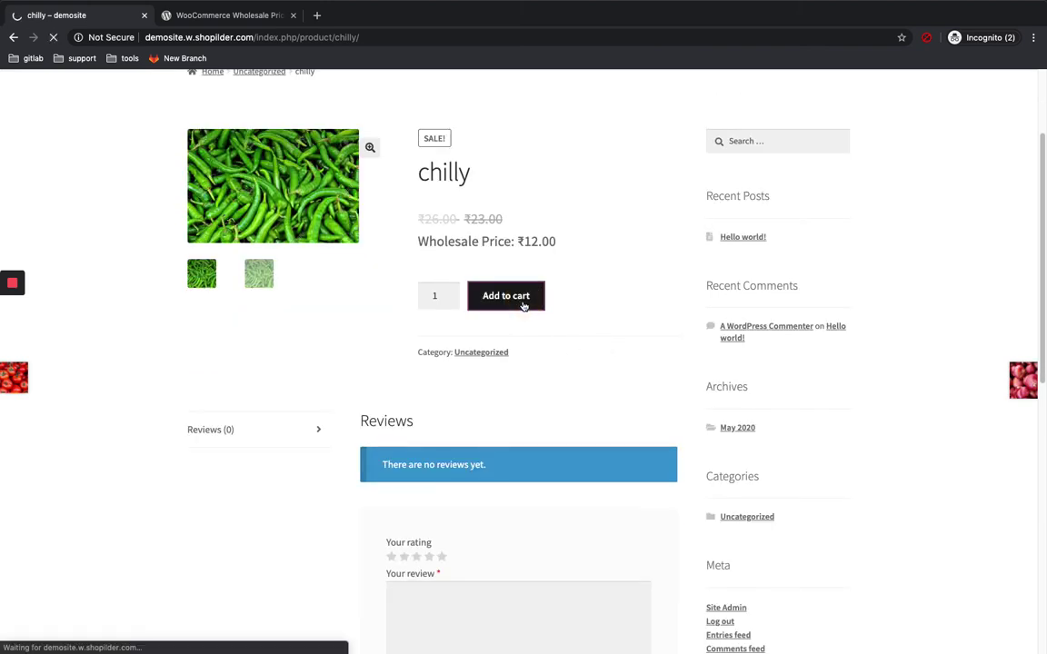
# - Review the cart showing chilly at the ₹12.00 wholesale price
pyautogui.scroll(-2, 554, 304)
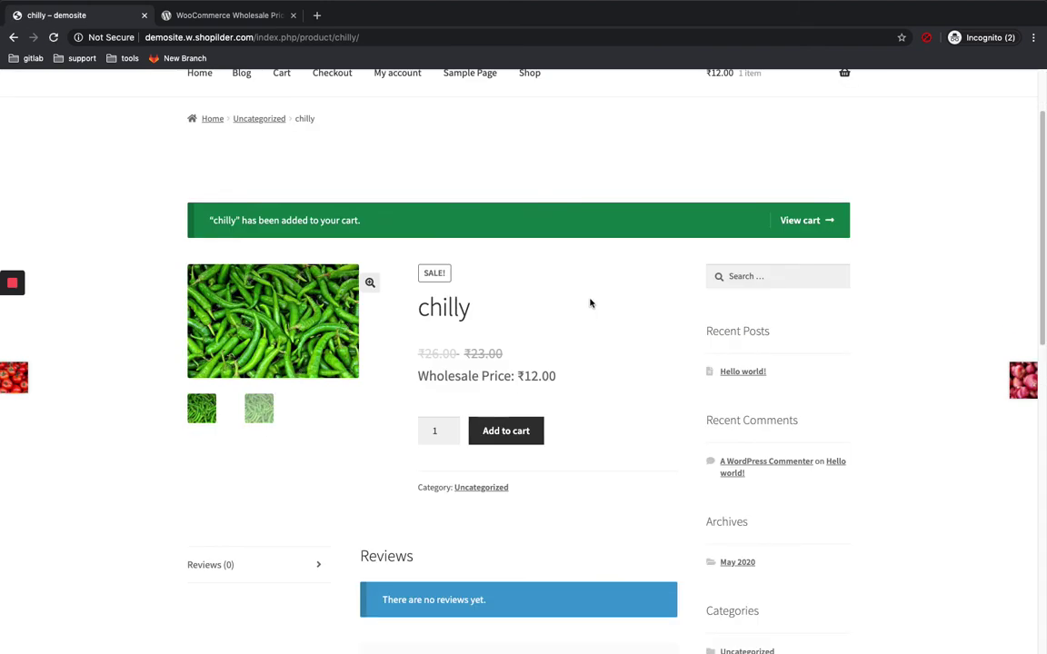
pyautogui.click(803, 220)
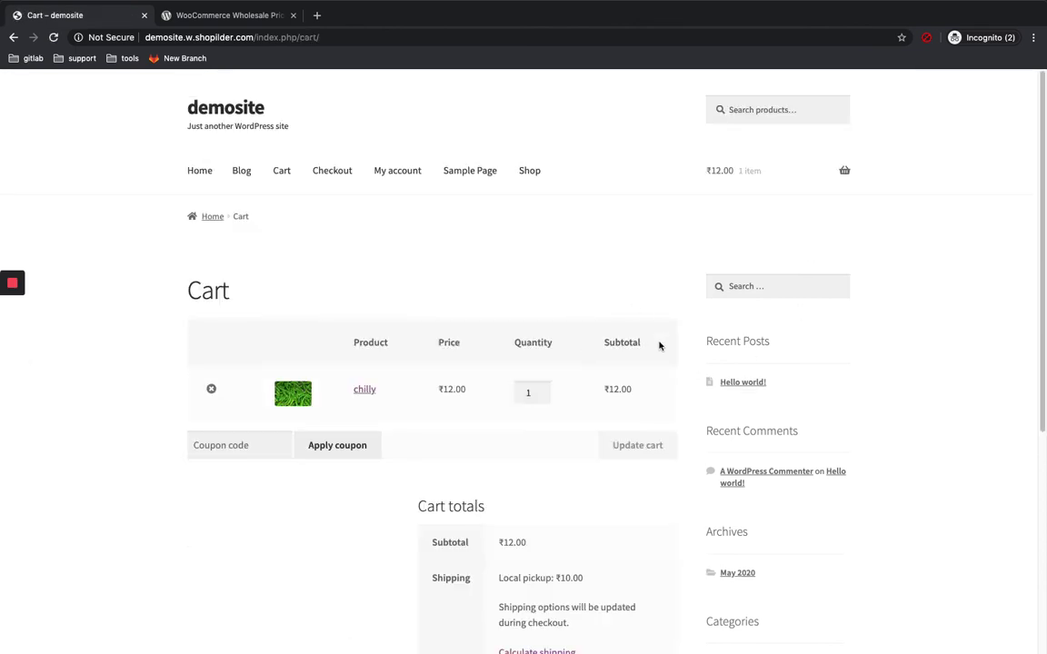
pyautogui.scroll(-1, 659, 345)
pyautogui.scroll(-3, 610, 340)
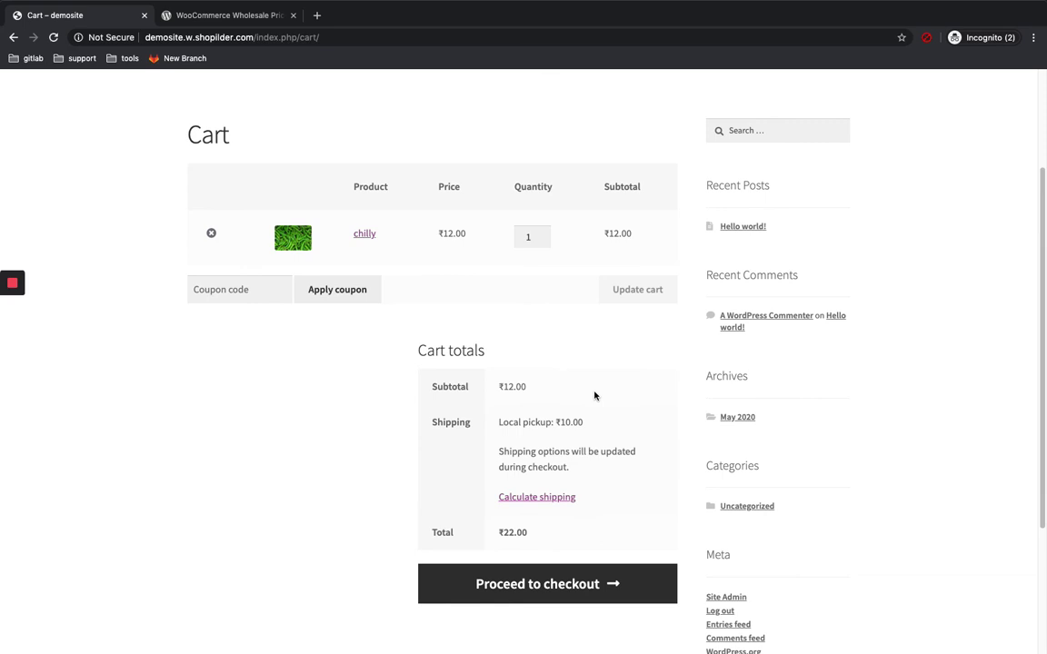
pyautogui.scroll(3, 564, 392)
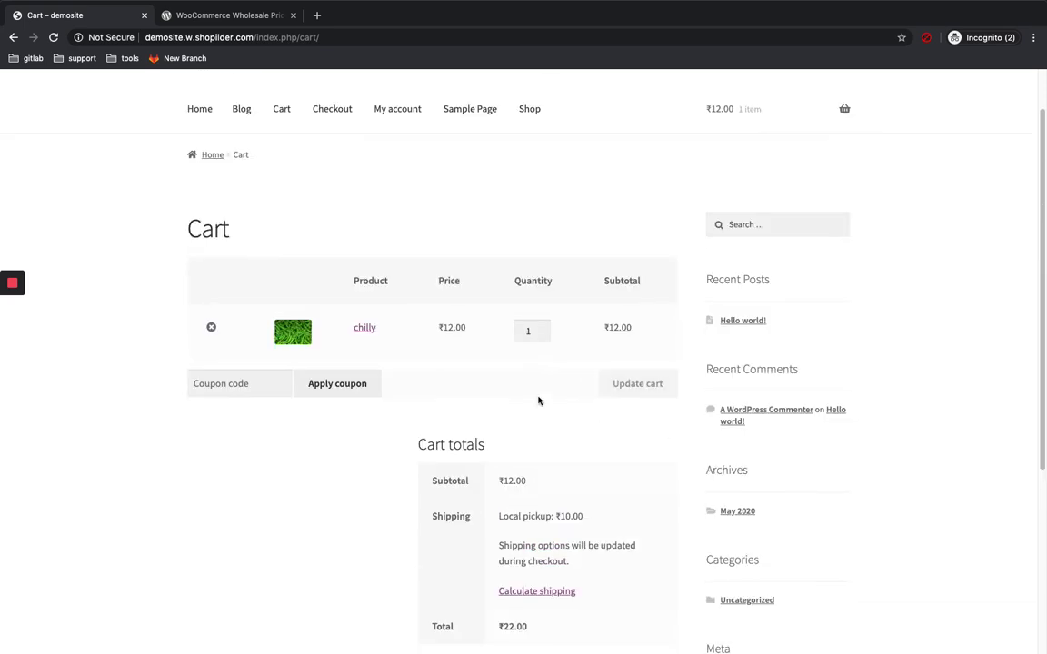
pyautogui.scroll(1, 481, 368)
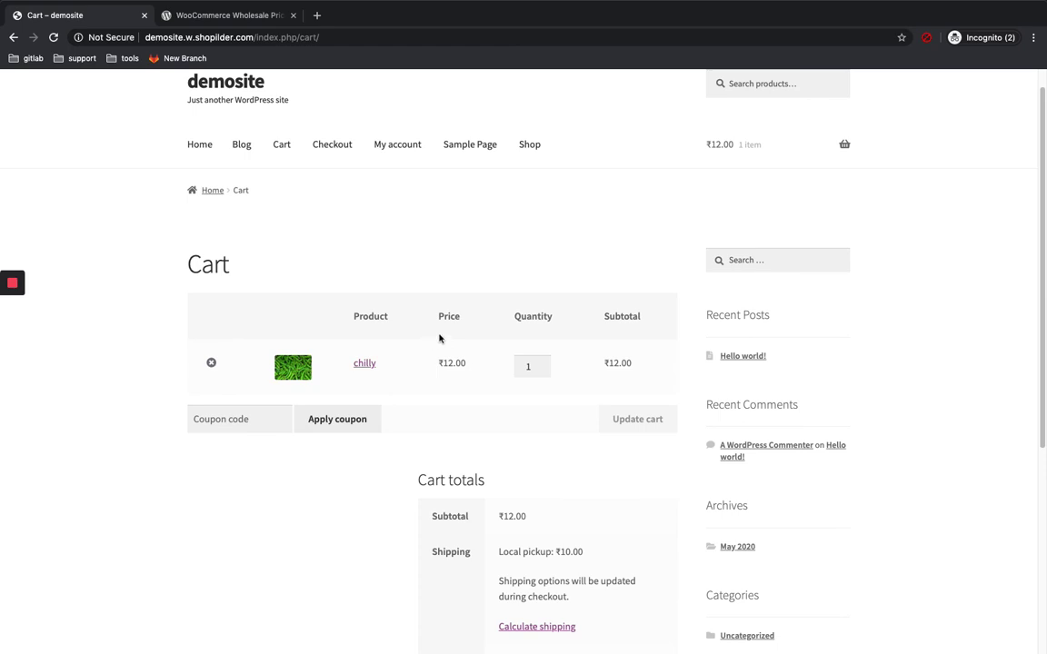
pyautogui.scroll(-1, 593, 201)
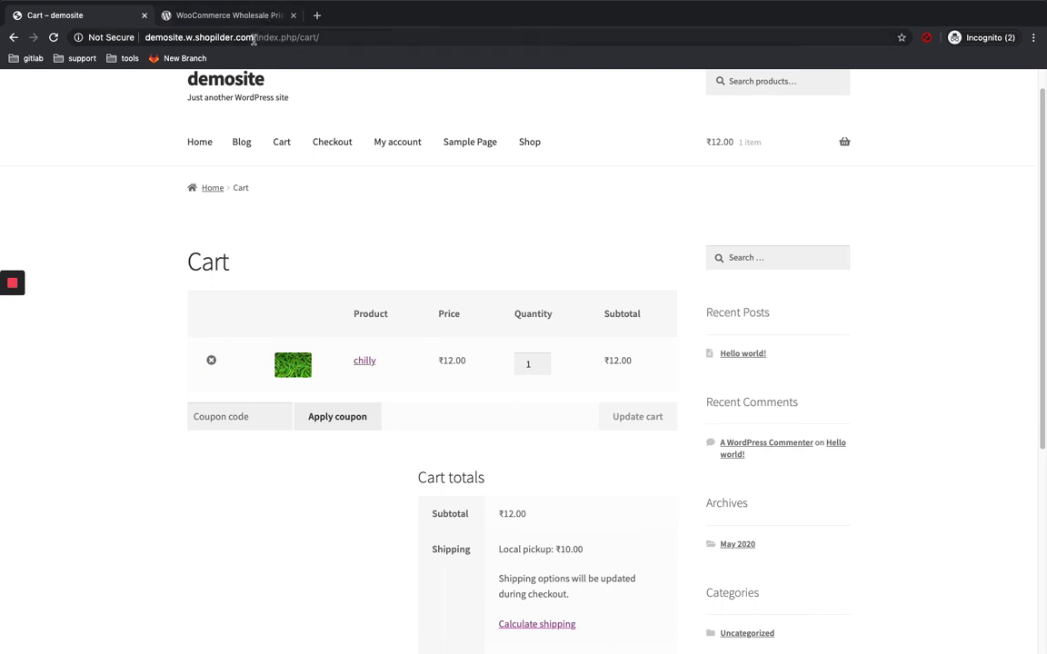
# - Return to the Shop listing and scroll to chilly's crossed-out and wholesale prices
pyautogui.click(528, 142)
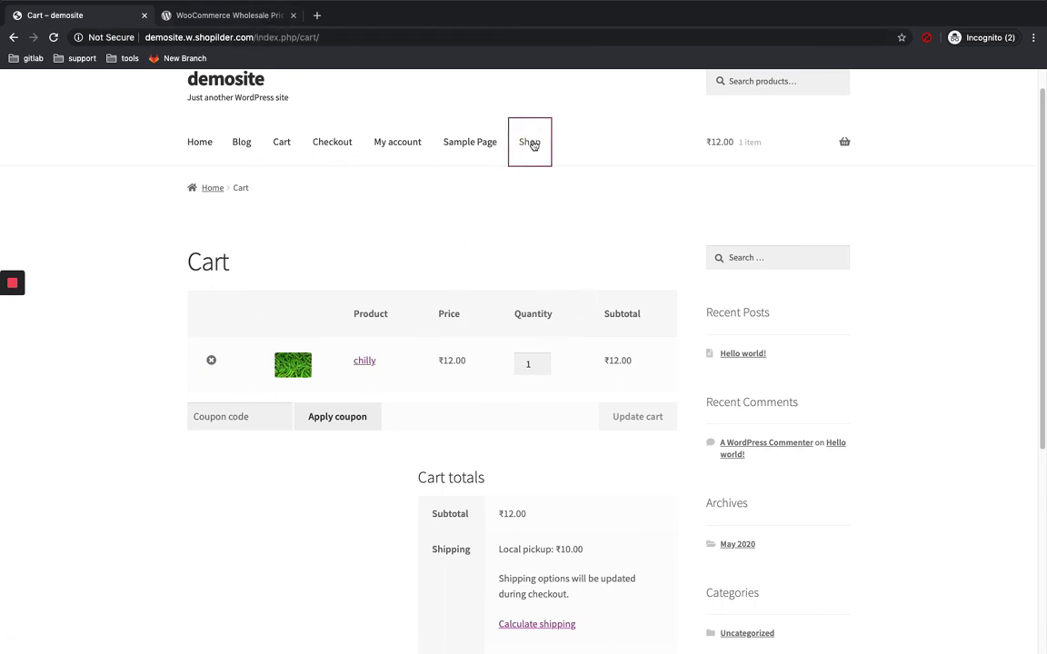
pyautogui.scroll(-4, 311, 390)
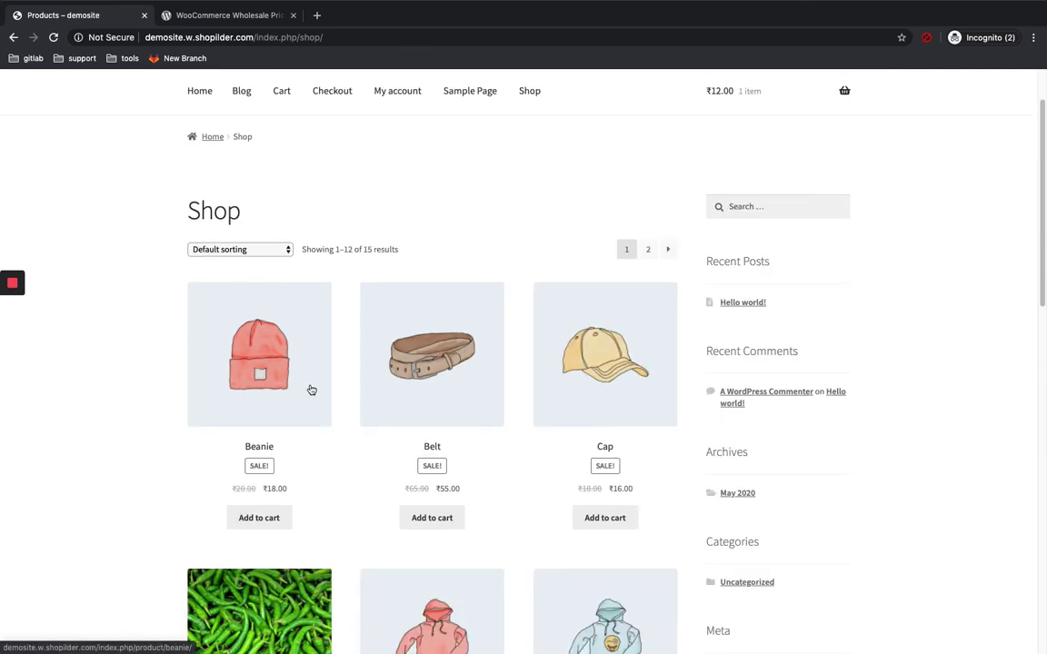
pyautogui.scroll(-2, 233, 617)
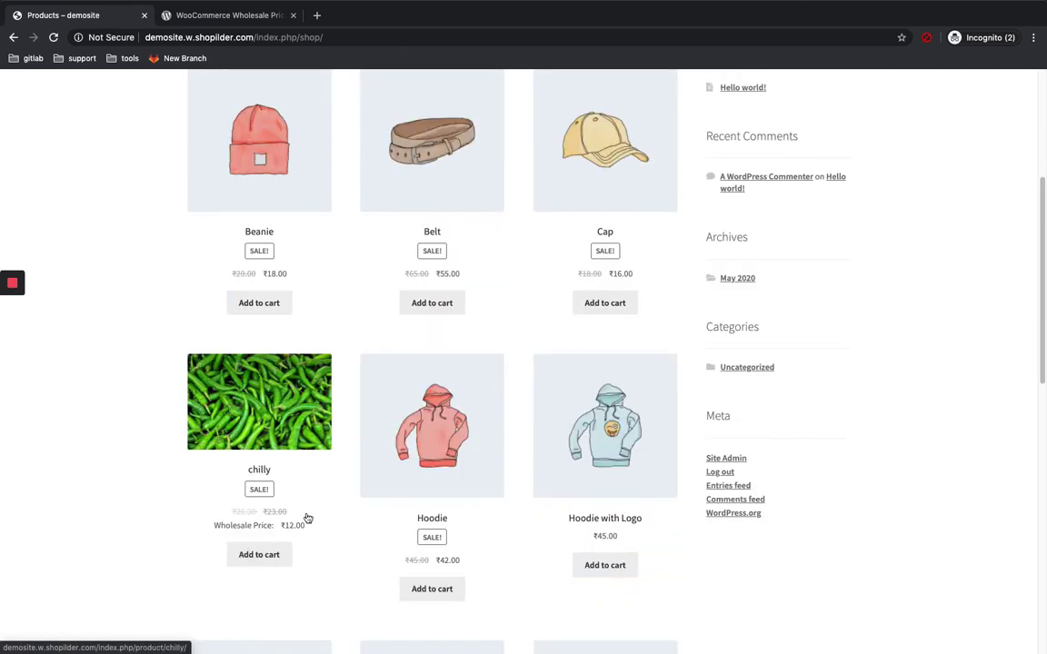
# - Switch back to the shop tab and load the site's wp-admin area
pyautogui.click(235, 15)
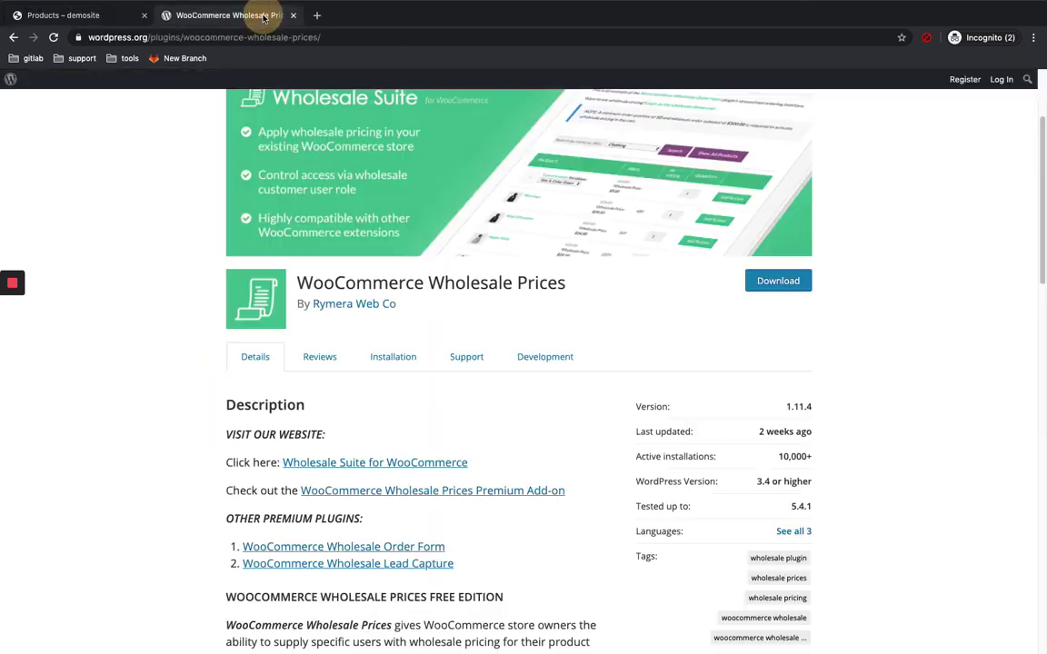
pyautogui.click(78, 13)
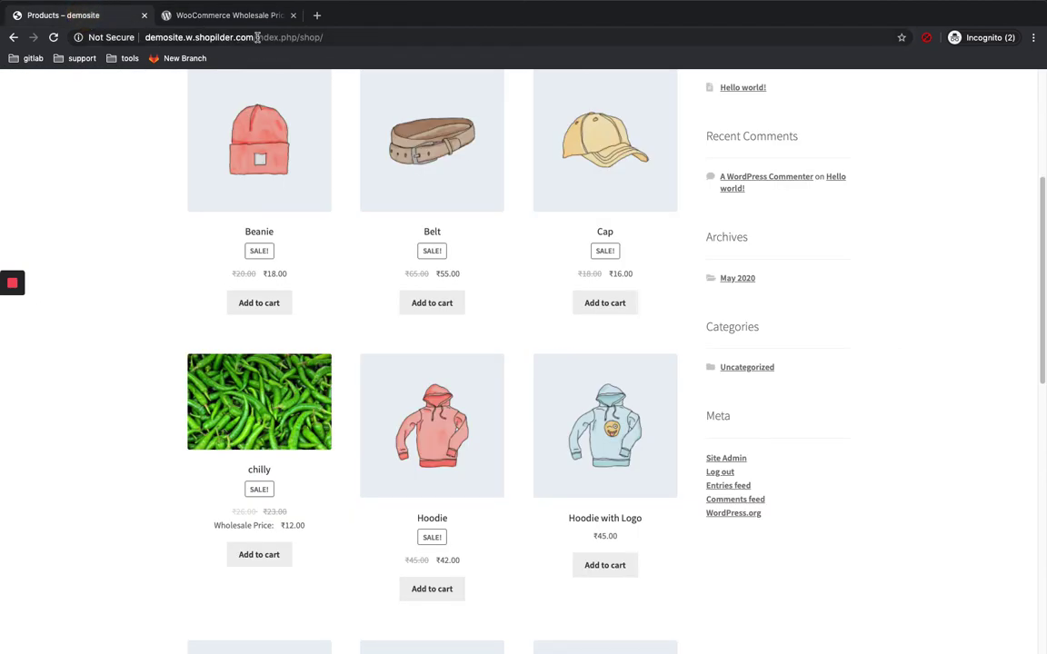
pyautogui.moveTo(257, 37); pyautogui.dragTo(373, 39)
pyautogui.press('BackSpace')
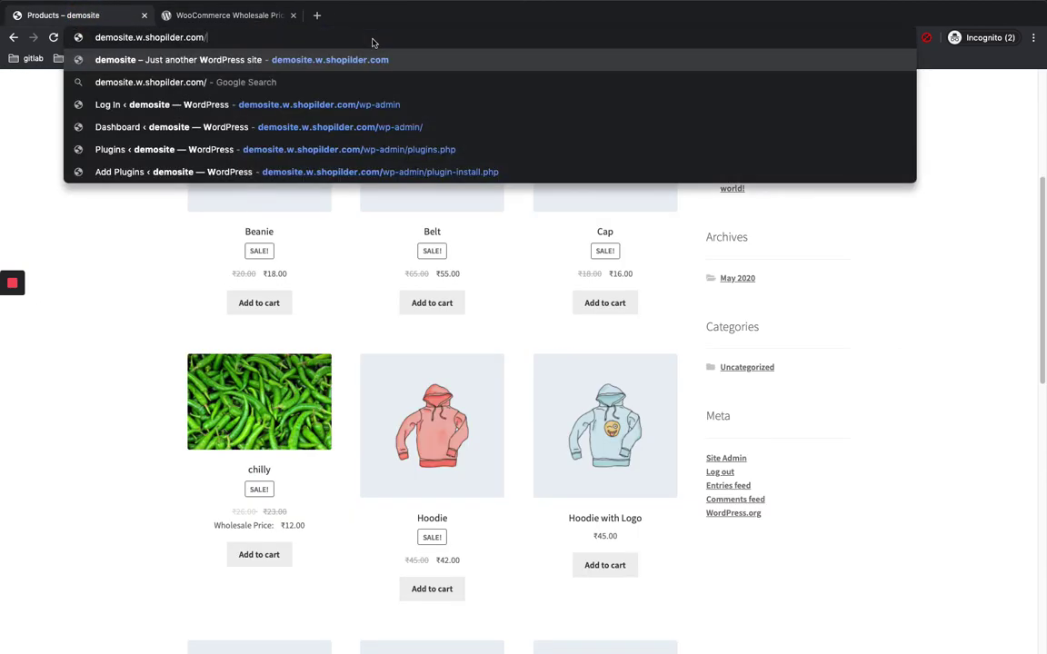
pyautogui.write('wp-')
pyautogui.press('Return')
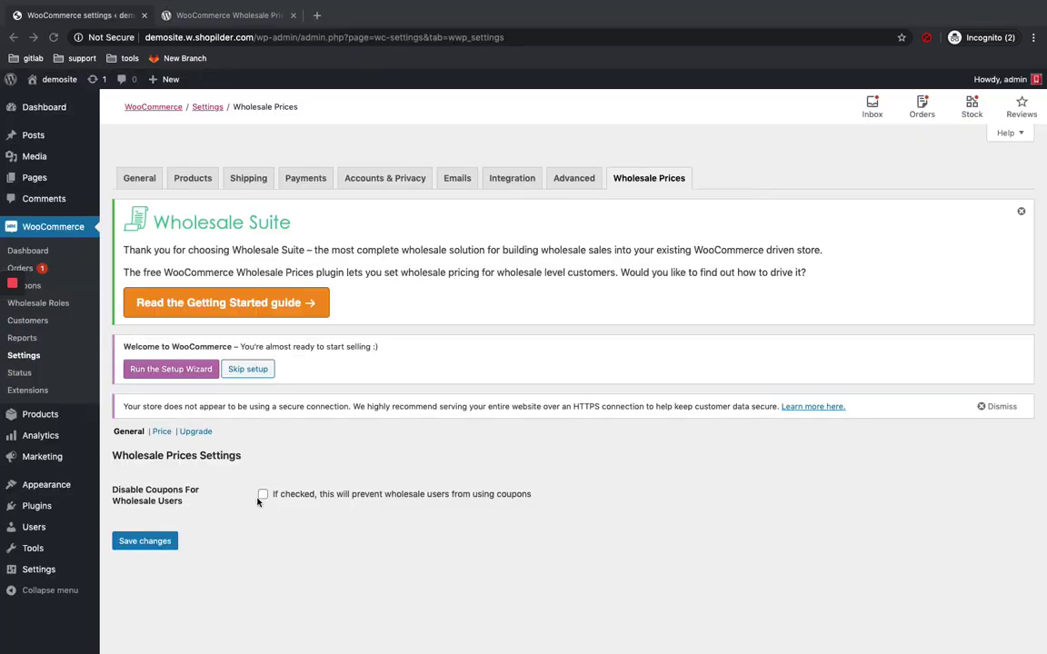
# - Enable Hide Original Price in the Wholesale Prices price settings and save the changes
pyautogui.click(263, 494)
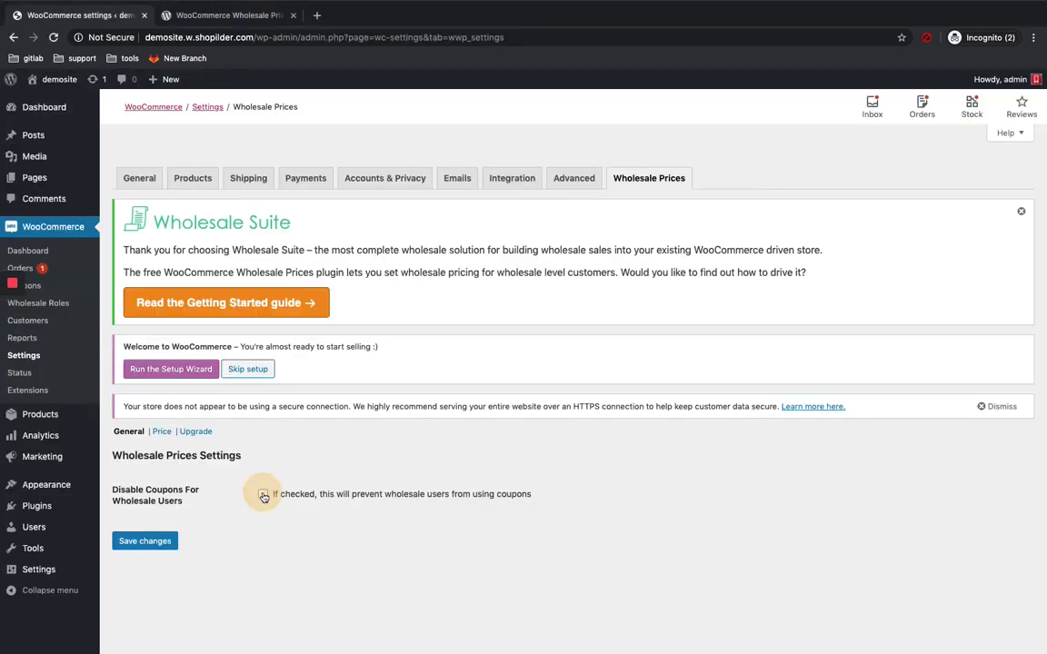
pyautogui.click(262, 494)
pyautogui.click(144, 541)
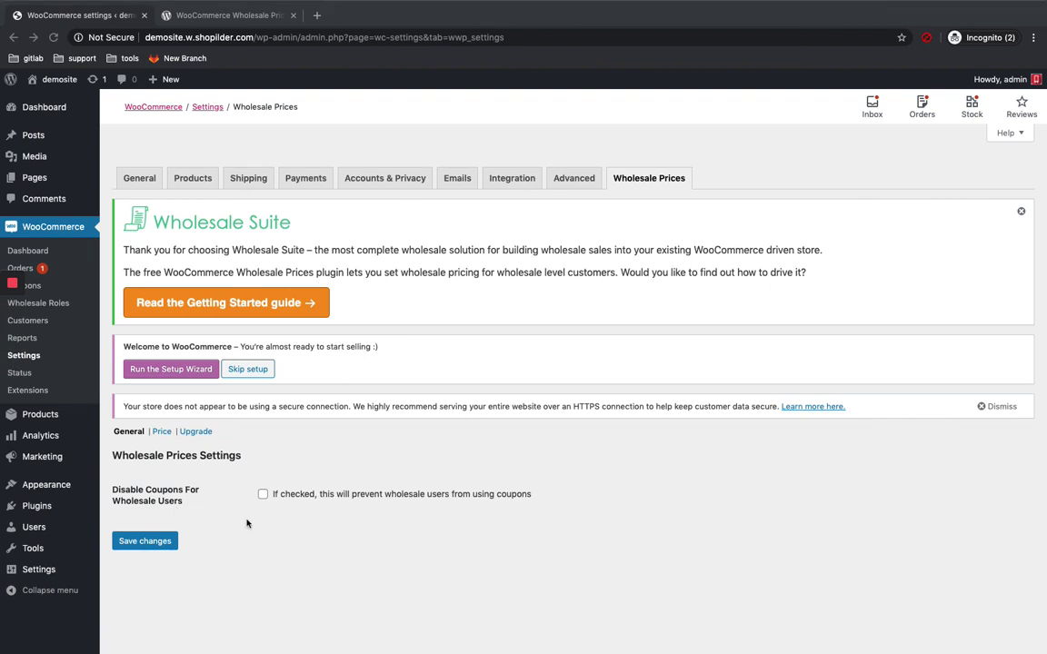
pyautogui.click(161, 434)
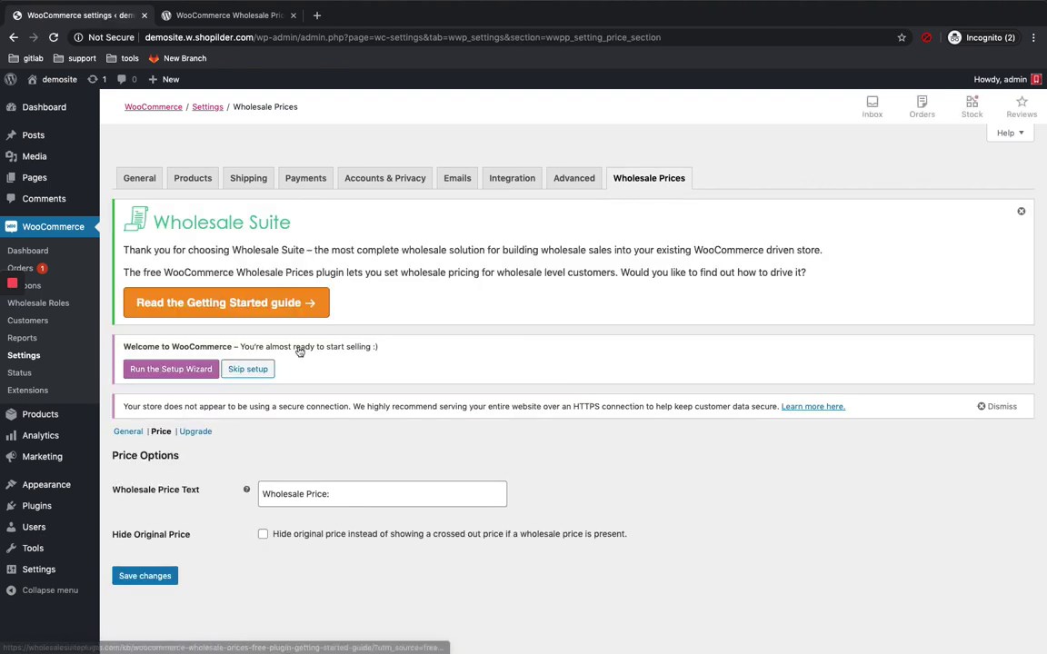
pyautogui.click(263, 534)
pyautogui.click(141, 577)
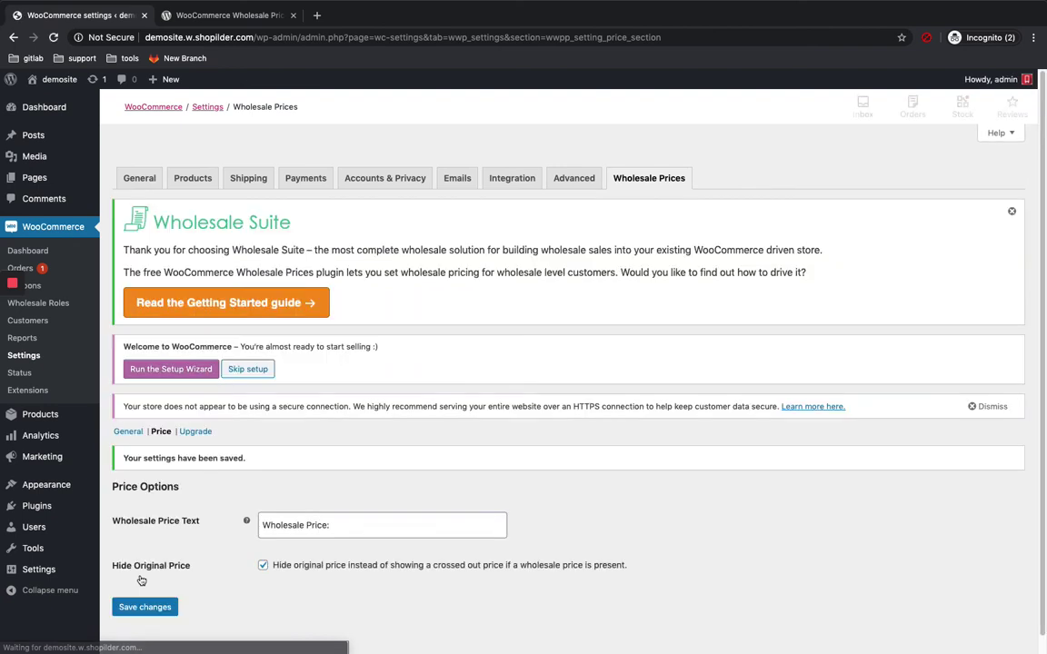
pyautogui.scroll(-1, 198, 568)
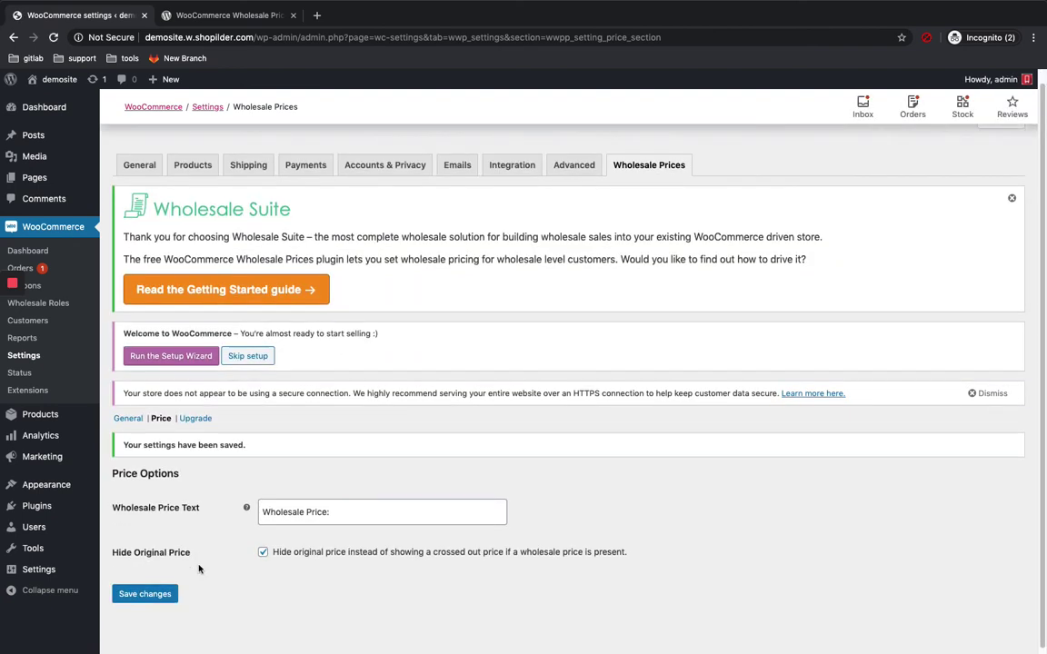
pyautogui.click(162, 596)
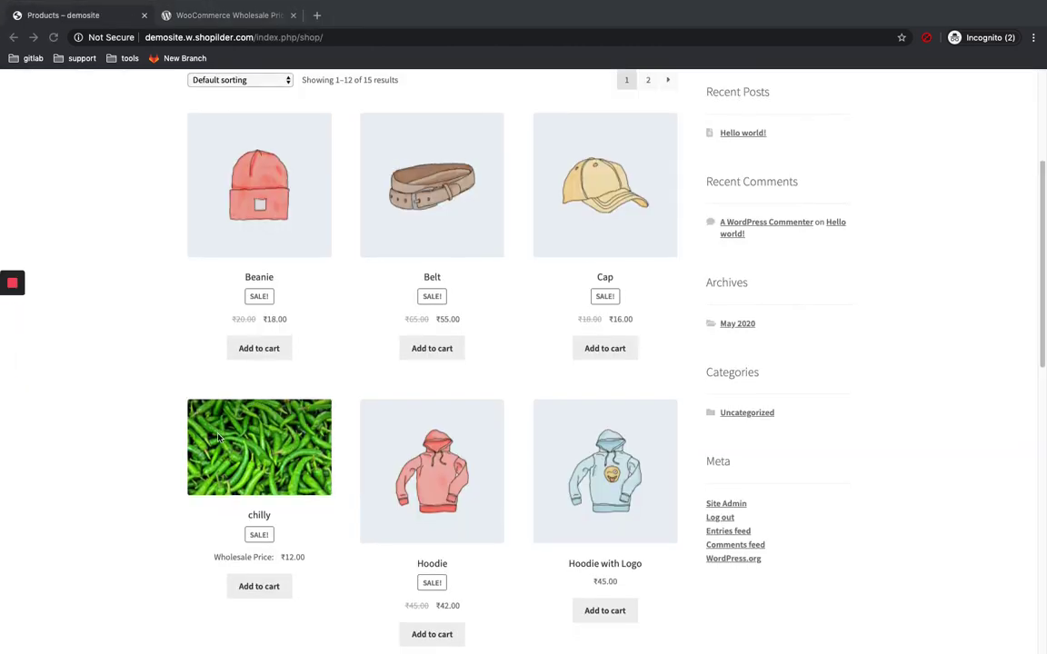
pyautogui.scroll(-2, 265, 459)
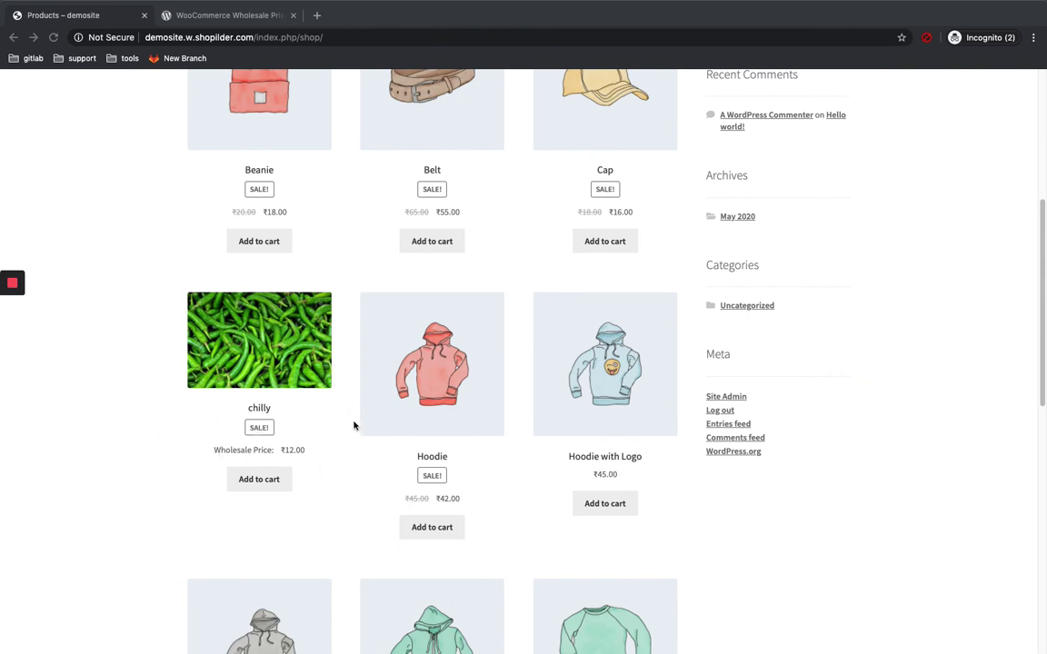
# - Check the chilly page shows only ₹12.00, then log out from My account
pyautogui.click(254, 324)
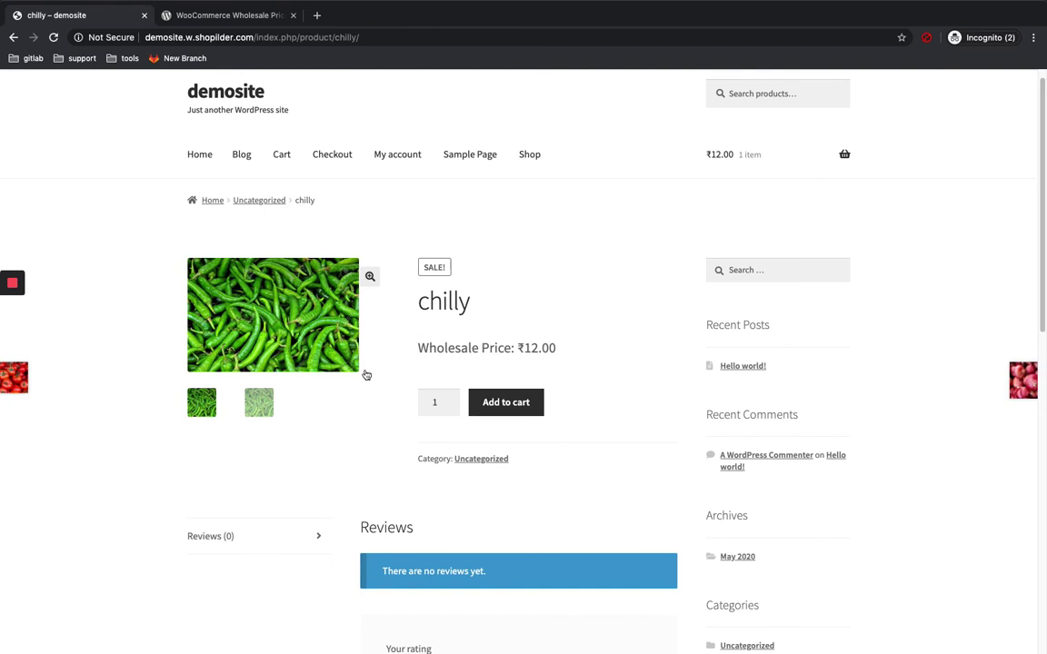
pyautogui.scroll(-1, 532, 388)
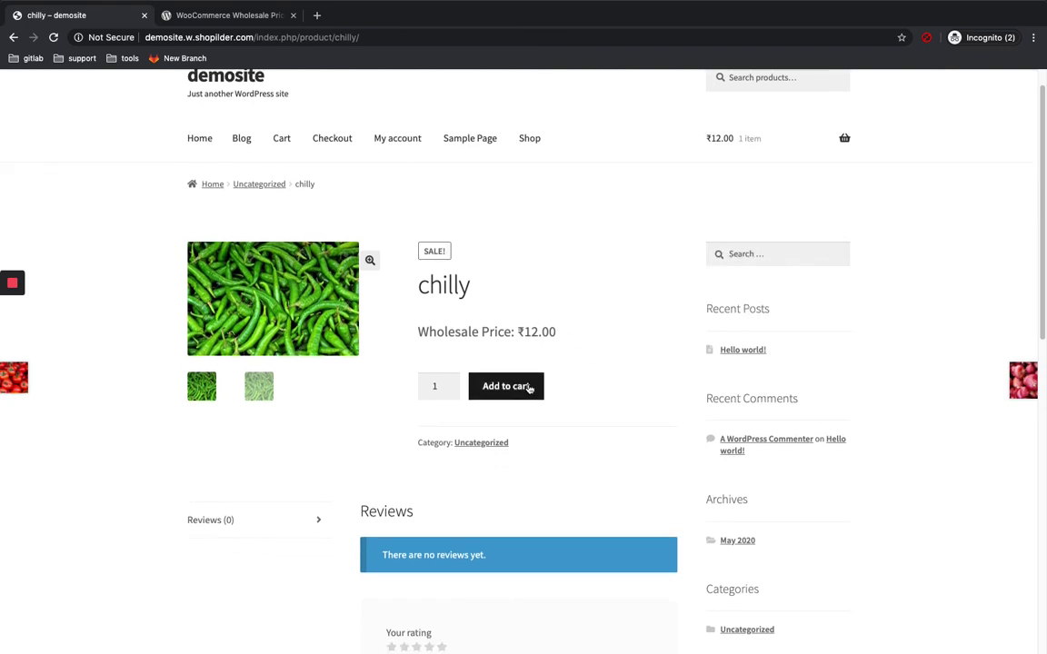
pyautogui.click(408, 143)
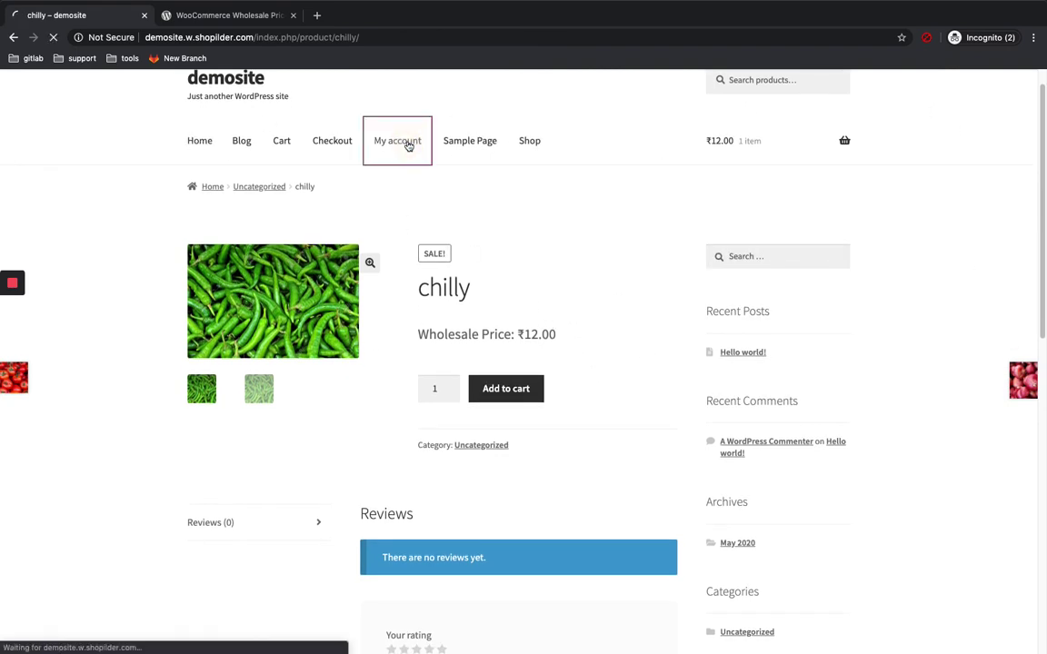
pyautogui.click(196, 506)
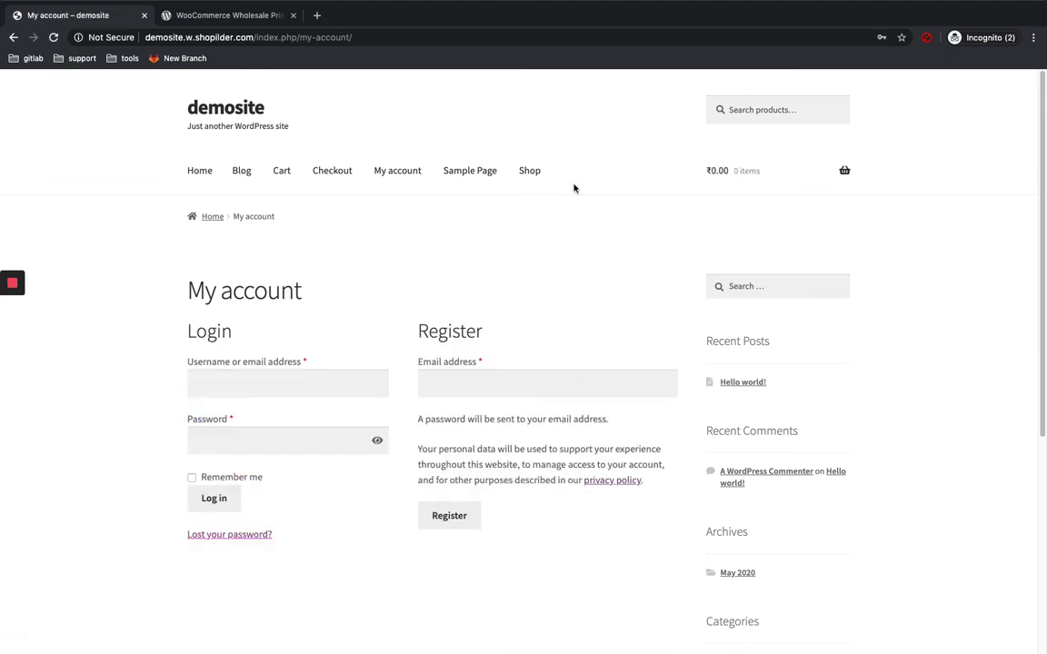
# - Return to the Shop listing and scroll to chilly at its regular ₹23.00 price
pyautogui.click(518, 178)
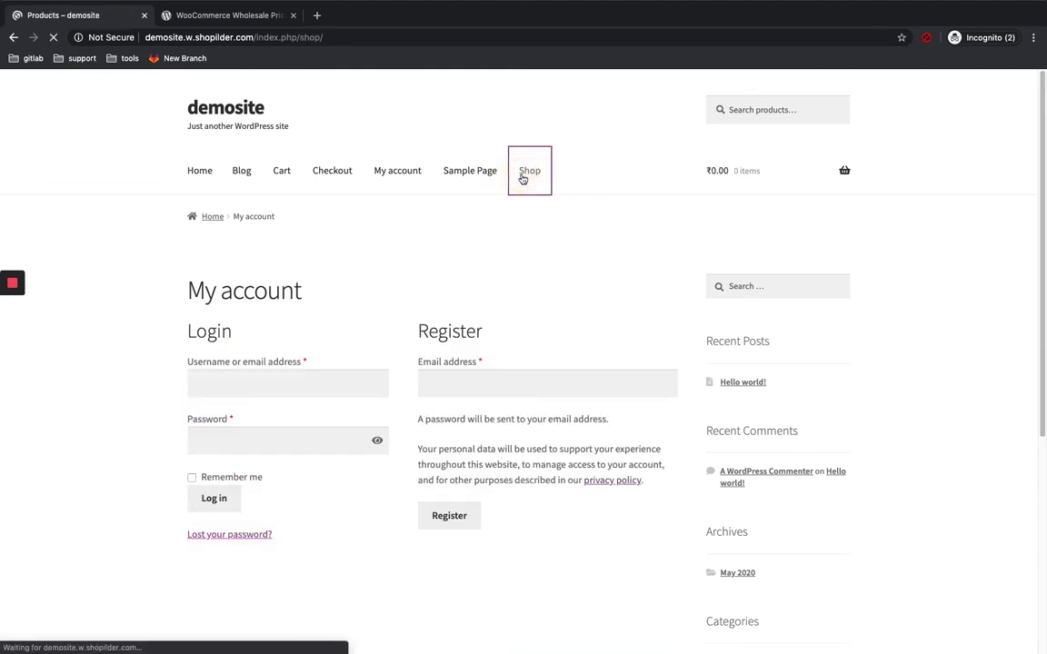
pyautogui.scroll(-3, 462, 334)
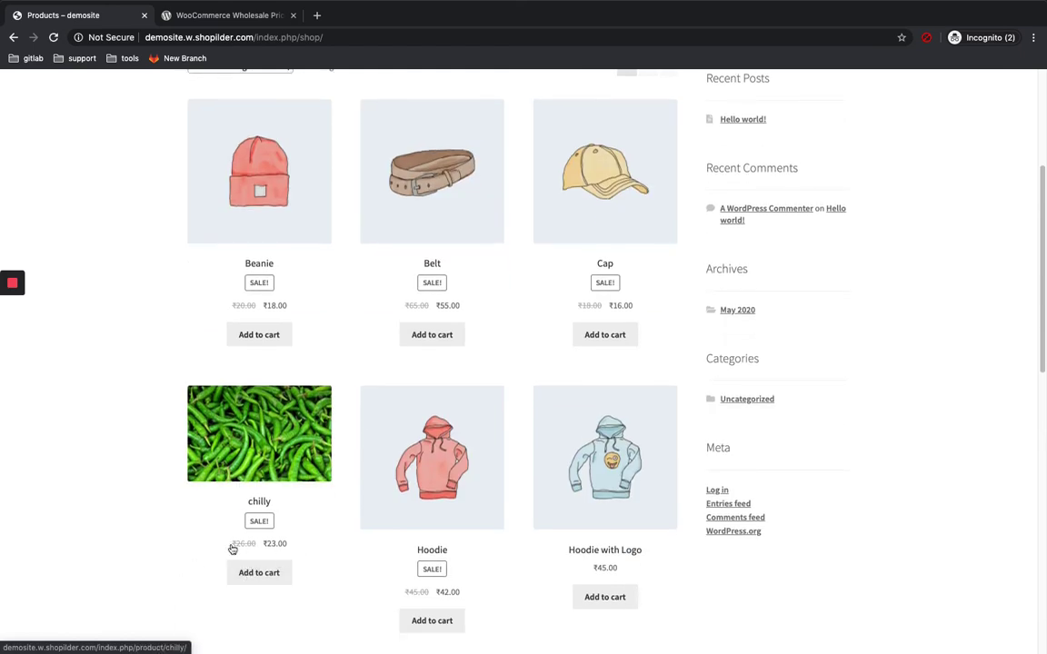